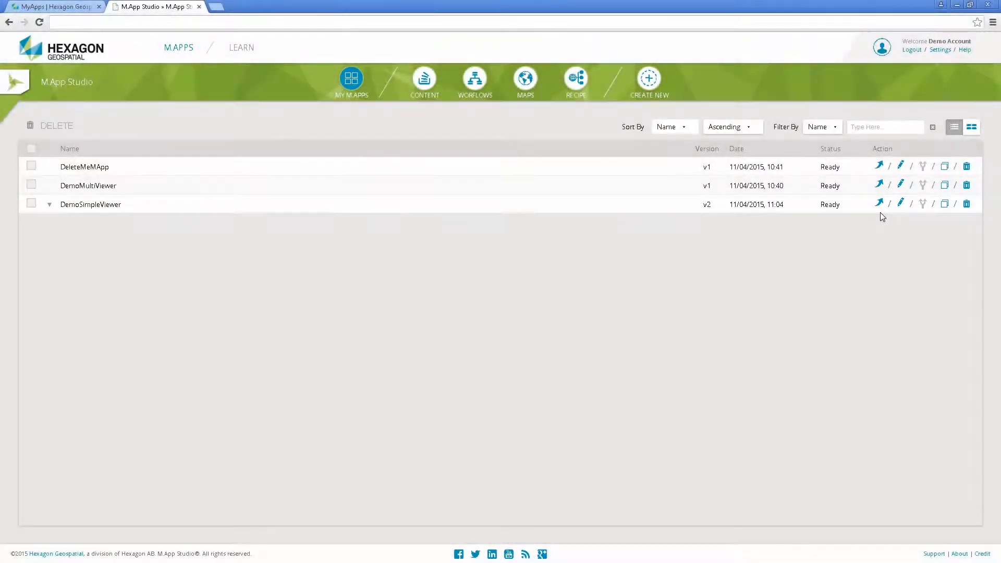
Run the DemoSimpleViewer app, explore its map around Poland and central Europe, and close it.
click(880, 204)
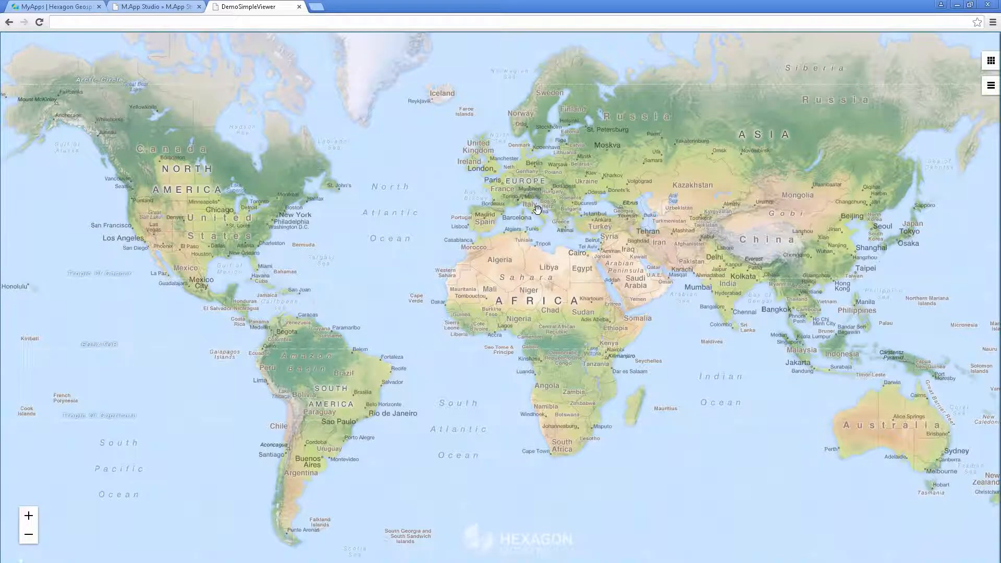
scroll(538, 208, up, 3)
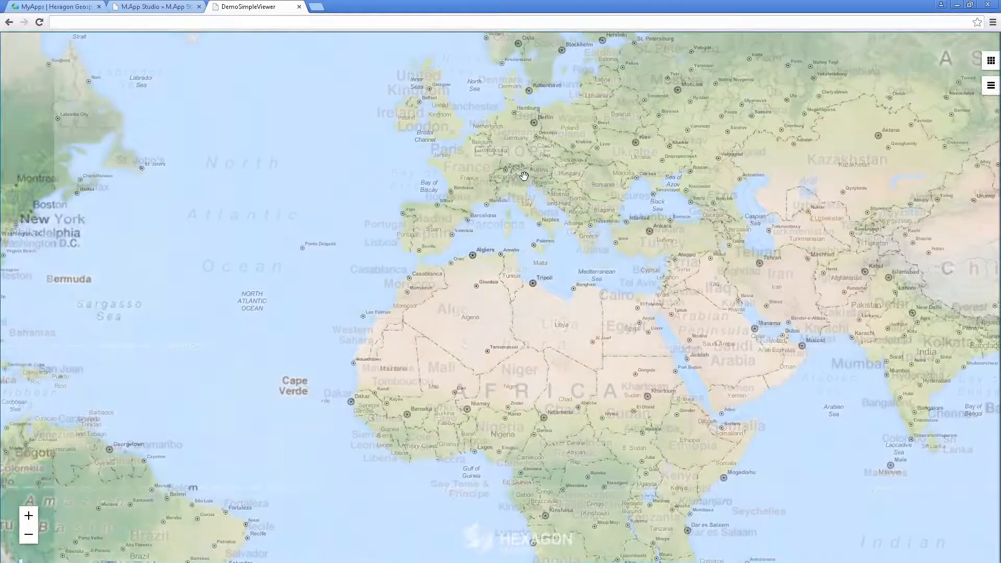
drag(540, 214, 517, 293)
scroll(600, 236, up, 1)
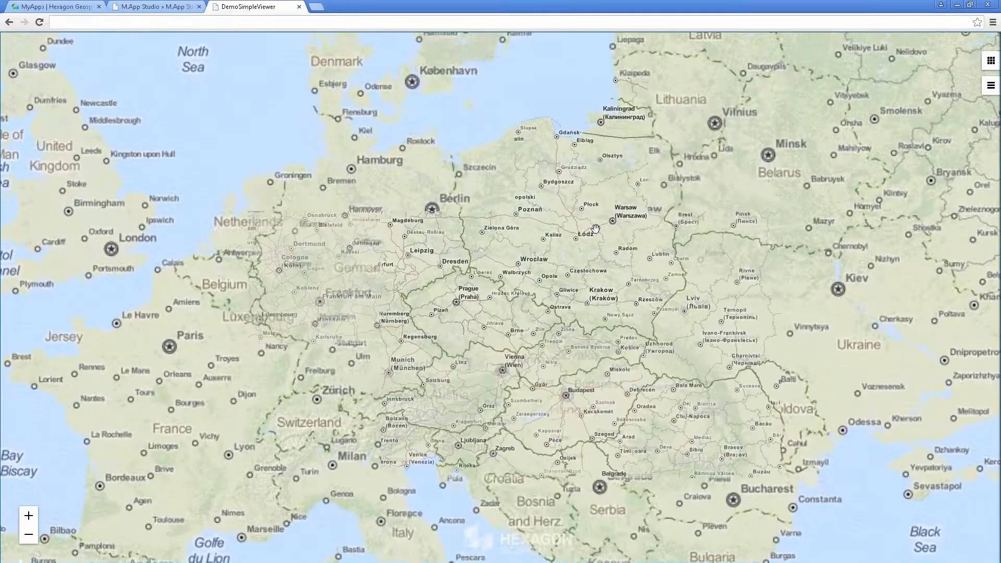
scroll(600, 236, up, 1)
drag(600, 236, 550, 296)
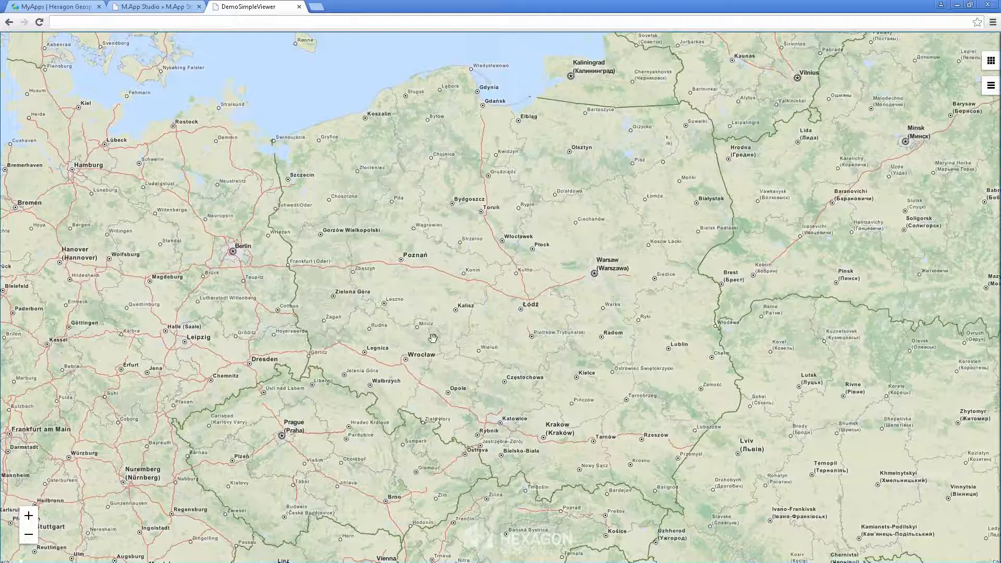
click(299, 7)
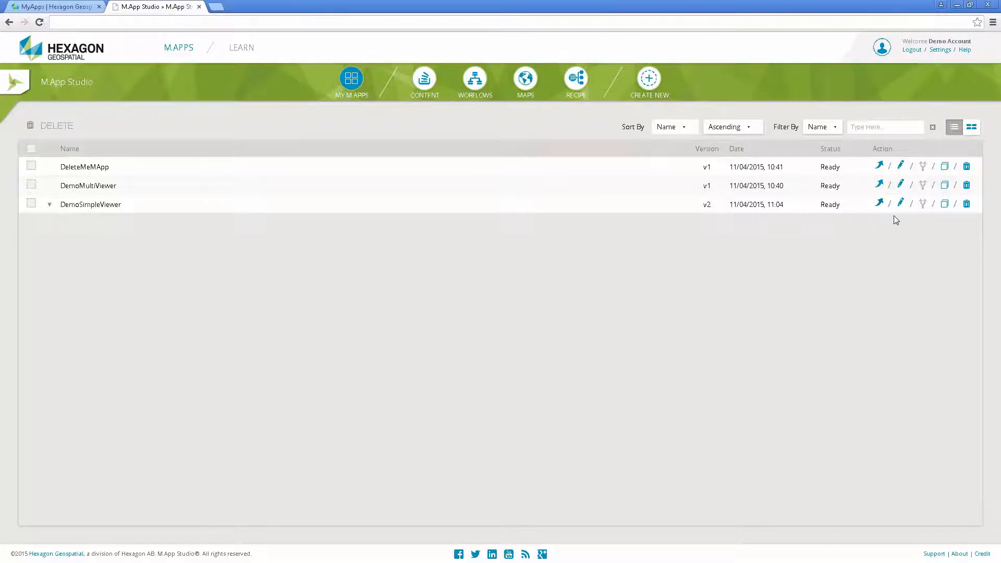
Open DemoSimpleViewer for editing and review the layouts and templates available in the Design stage.
click(901, 204)
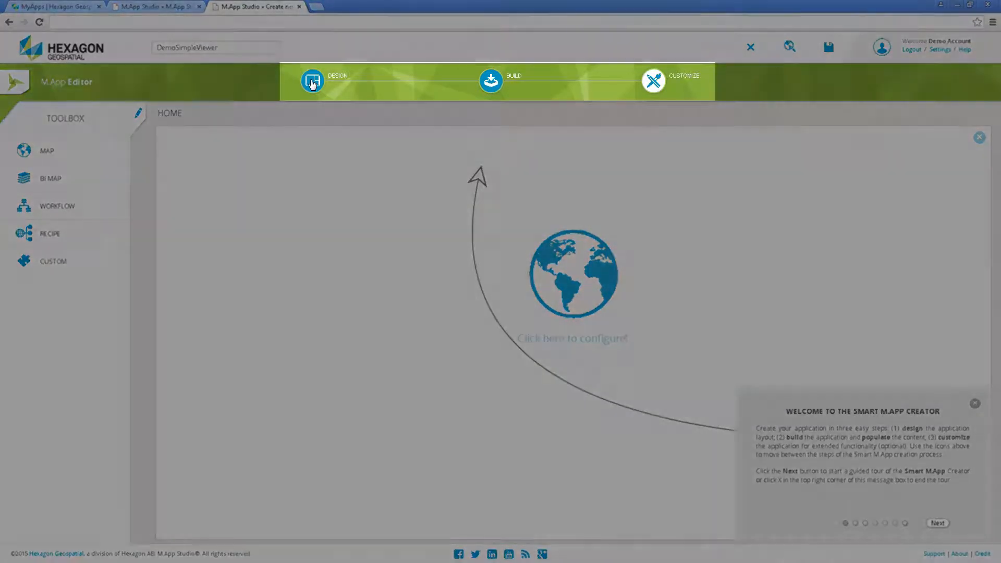
click(312, 81)
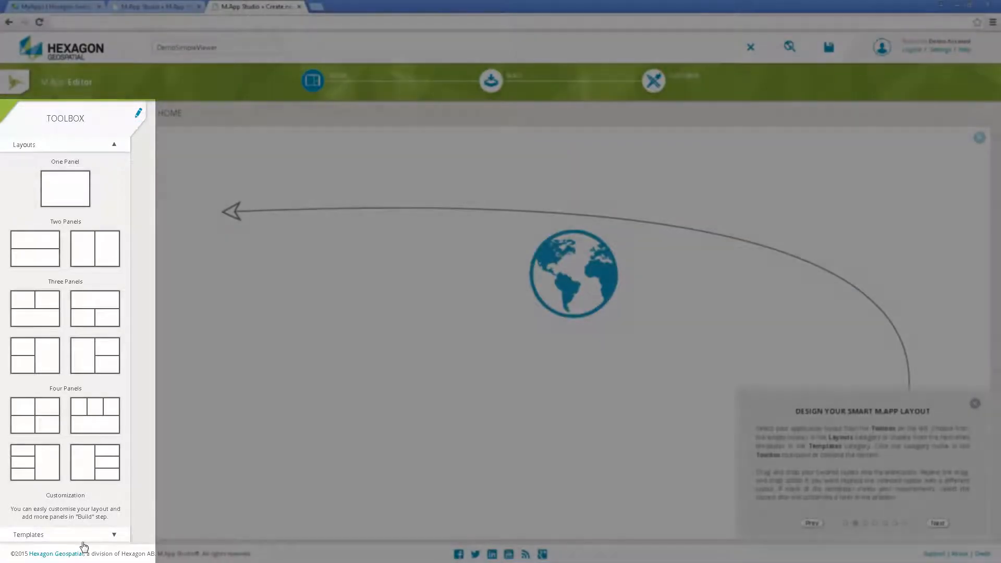
click(81, 541)
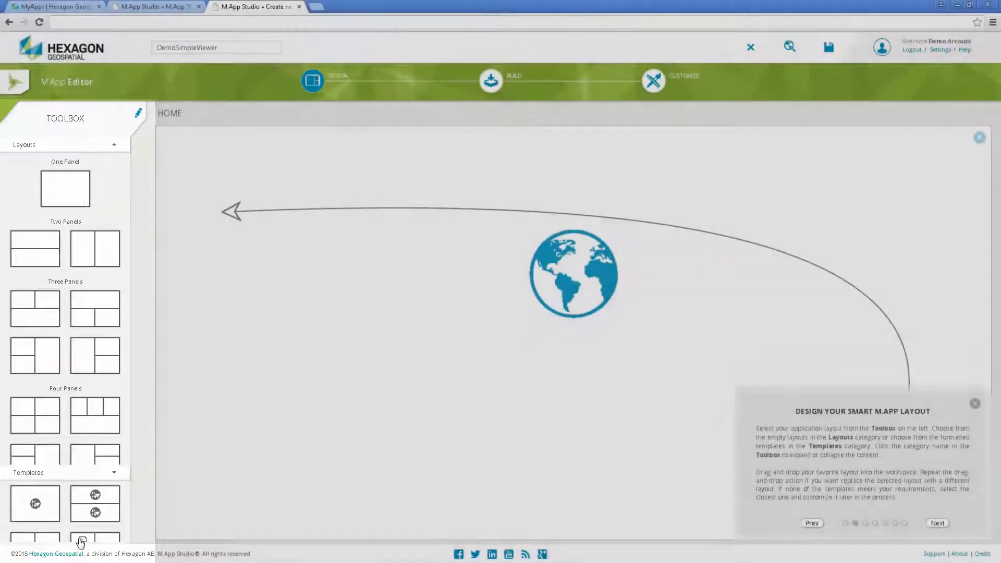
click(69, 149)
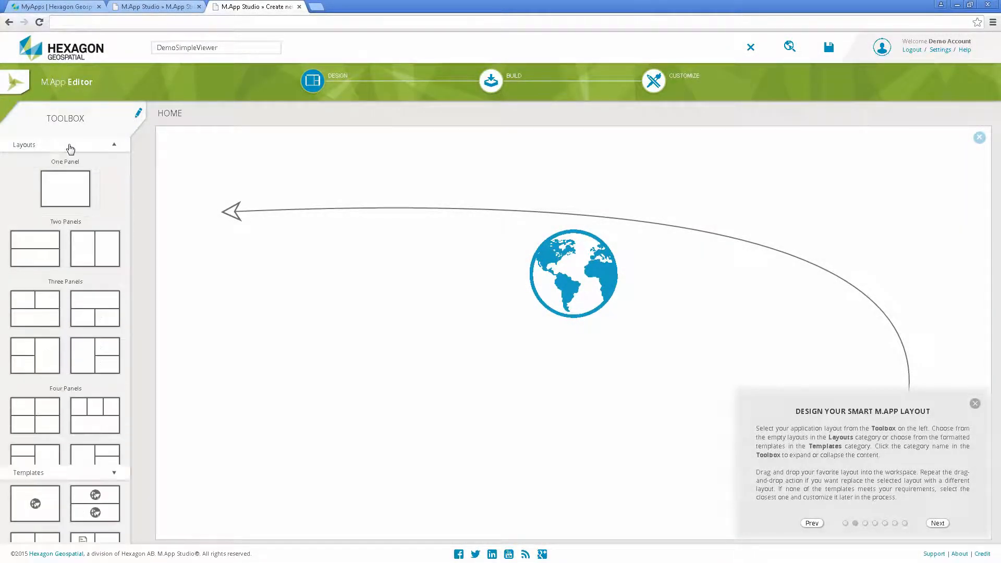
Review the Build and Customize stages through the guided tour, and return to the tour's welcome page.
click(491, 84)
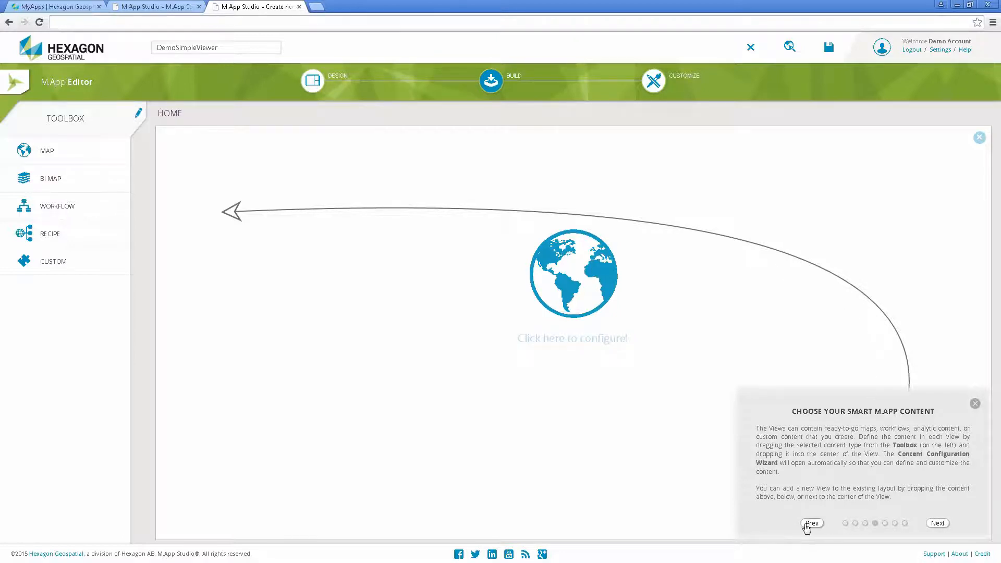
click(938, 525)
click(937, 524)
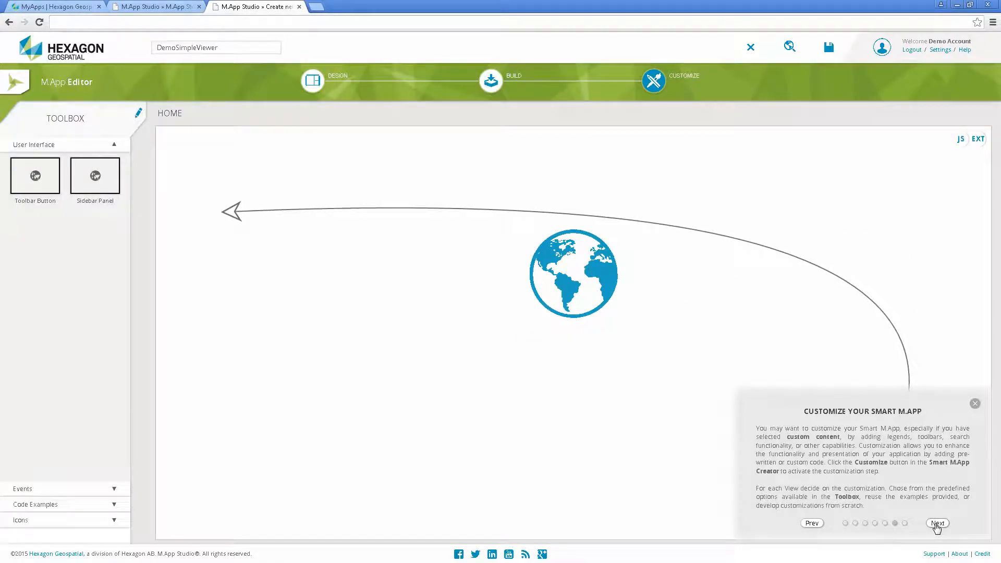
click(810, 524)
click(810, 525)
click(812, 523)
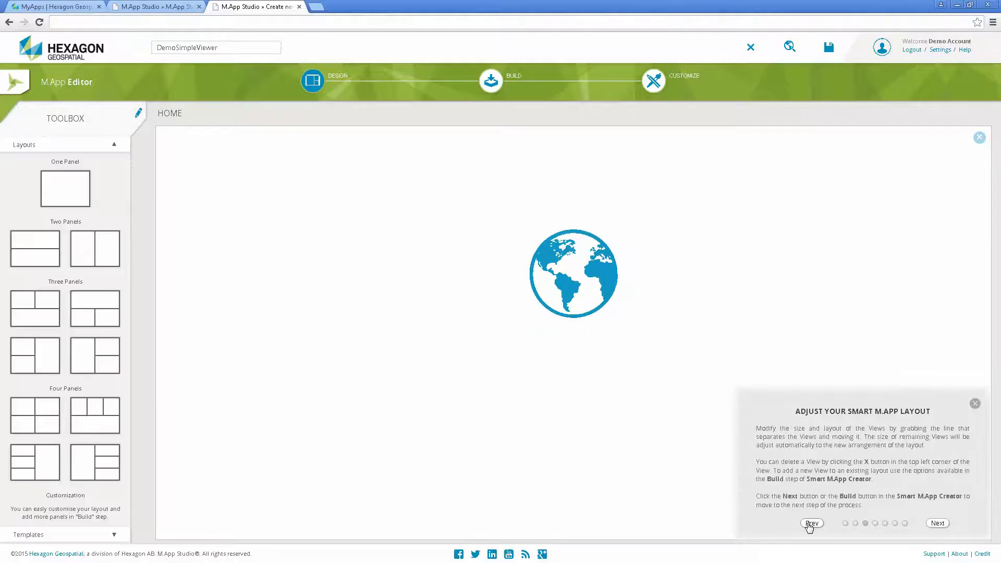
click(812, 524)
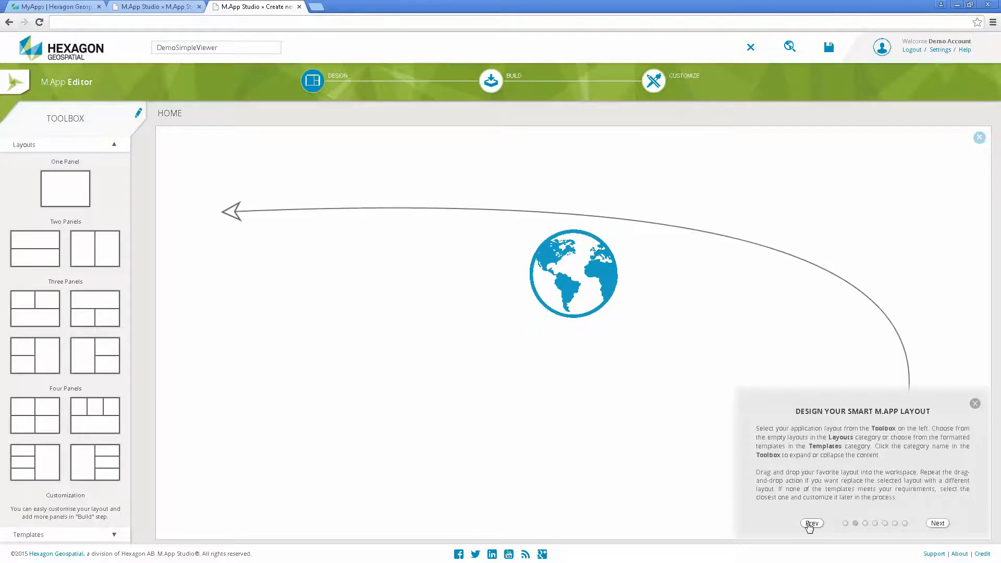
click(812, 523)
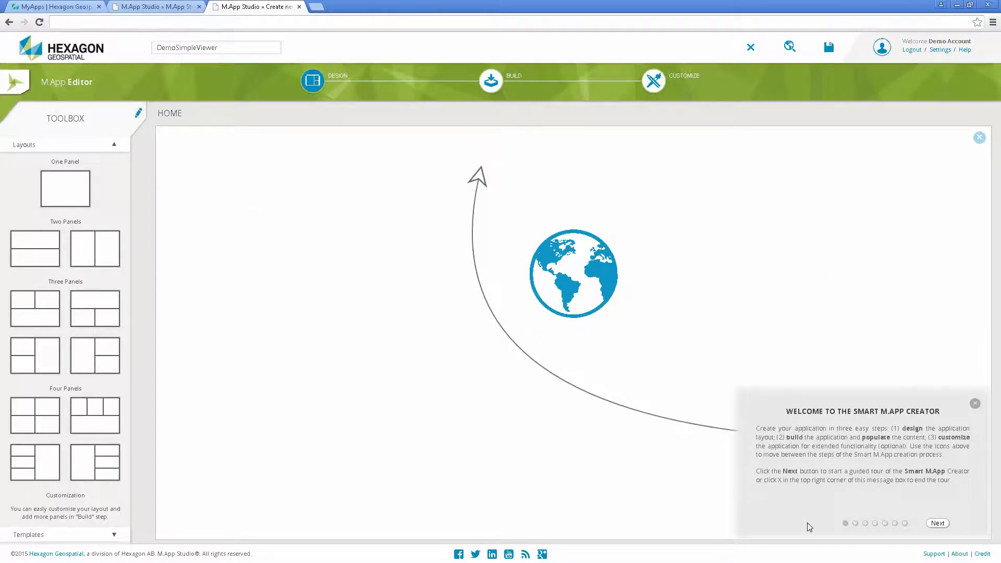
Dismiss and reopen the guided tour, and close the DemoSimpleViewer editor.
click(975, 405)
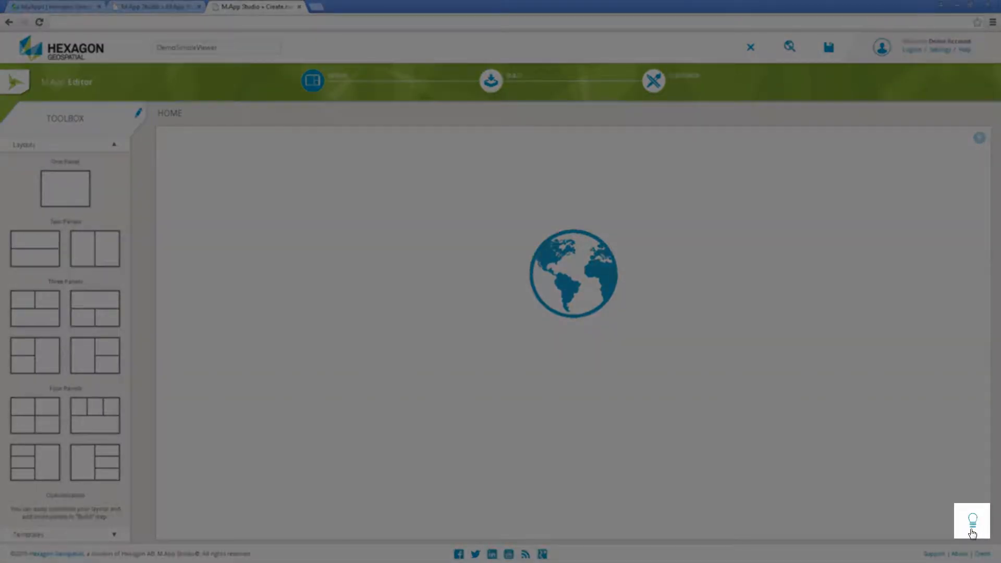
click(972, 530)
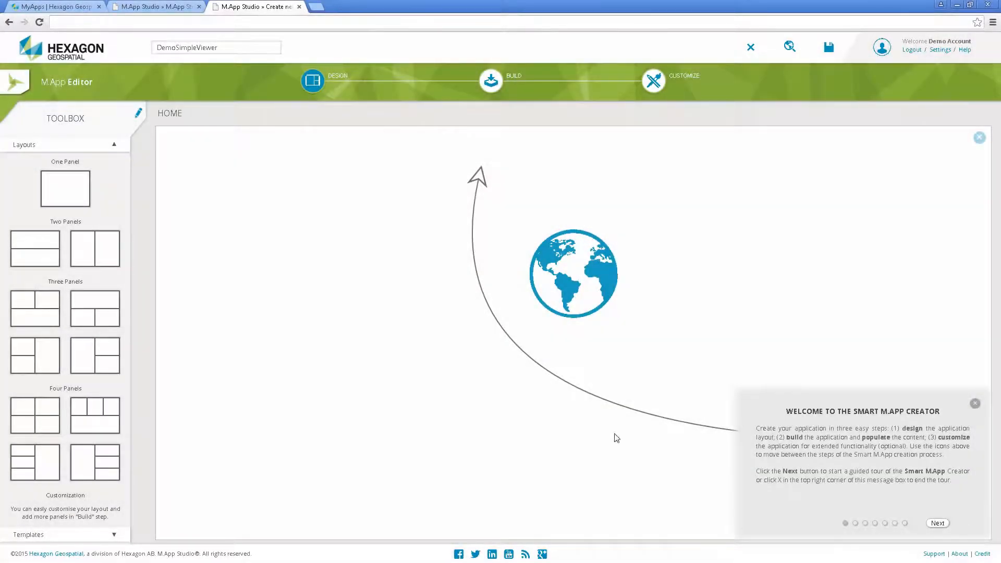
click(299, 7)
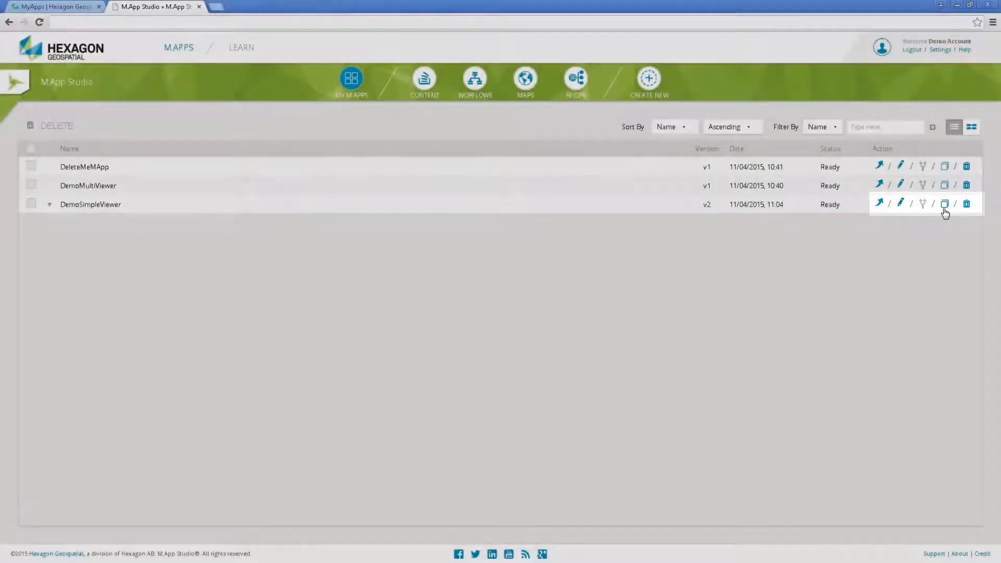
Clone the DemoSimpleViewer app under the title DemoSimpleViewer Clone.
click(944, 206)
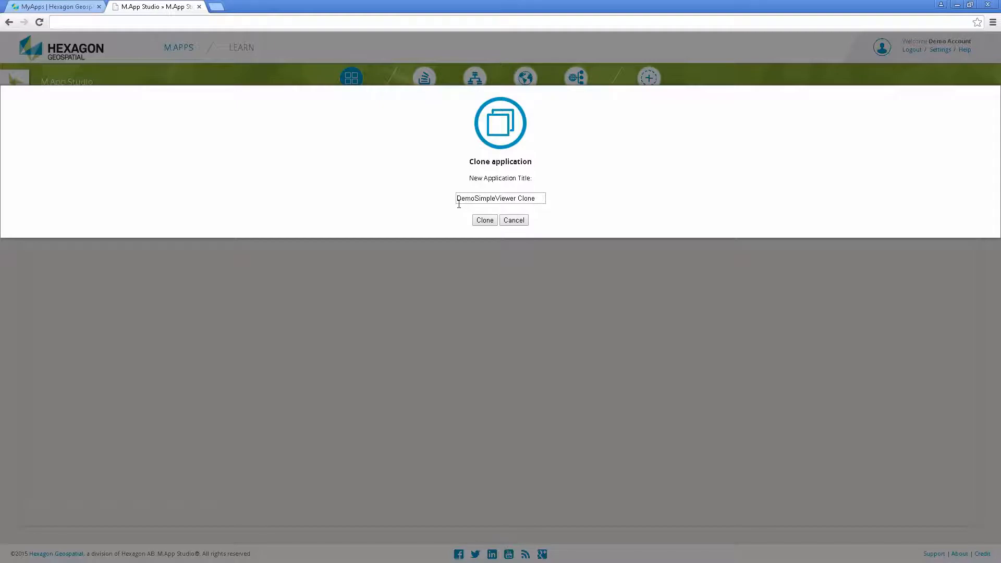
click(485, 221)
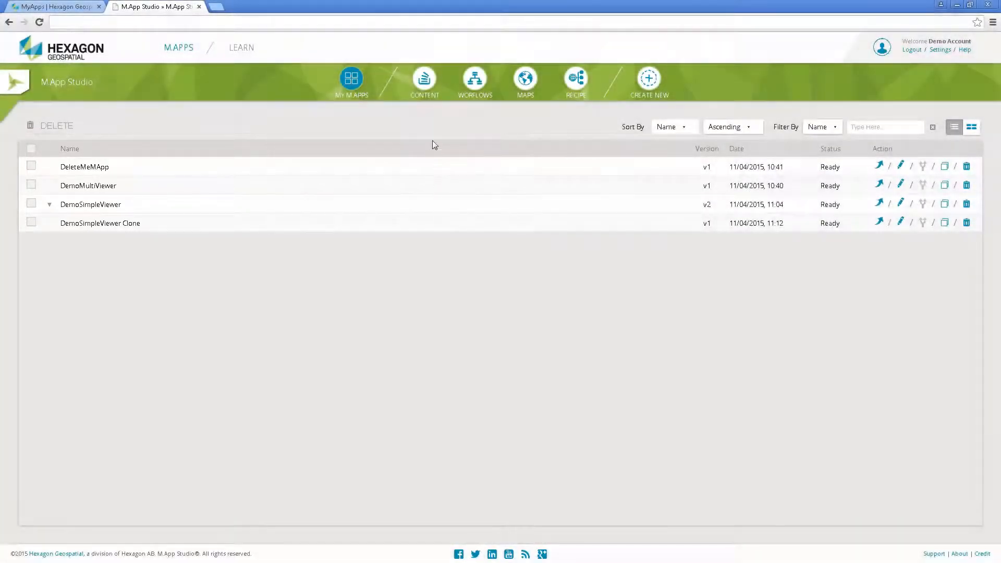
Review the account's lists of content, maps and recipes.
click(423, 102)
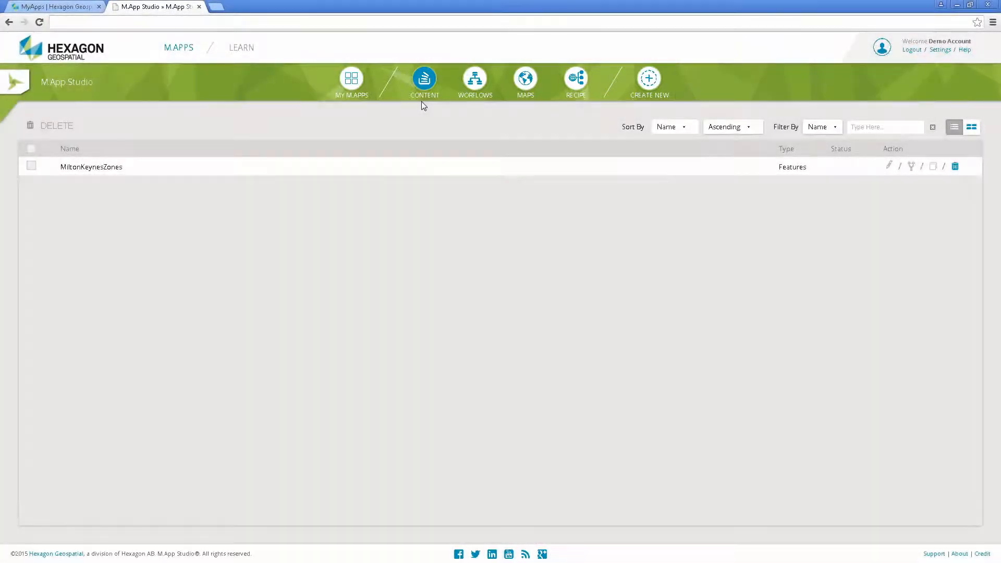
click(526, 81)
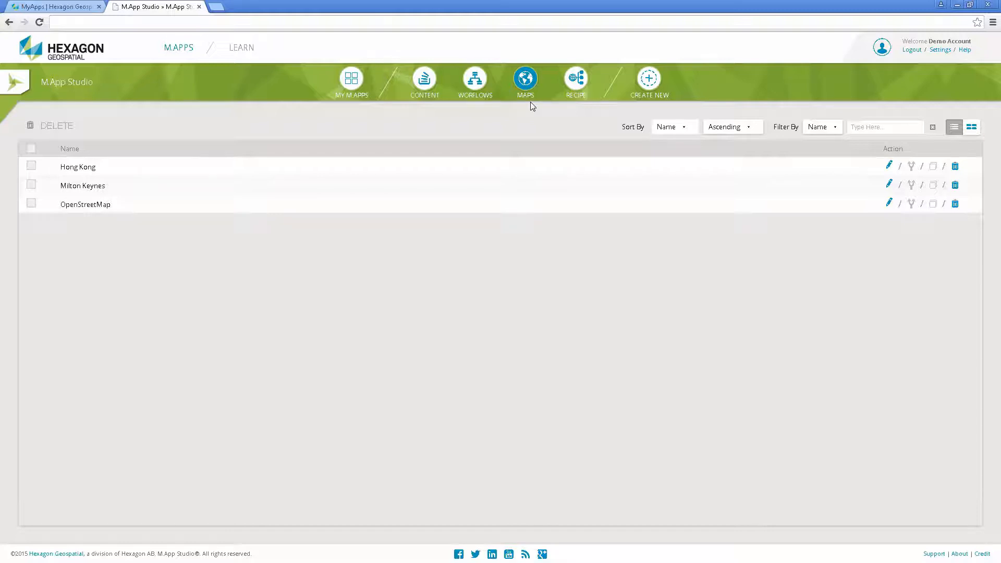
click(577, 83)
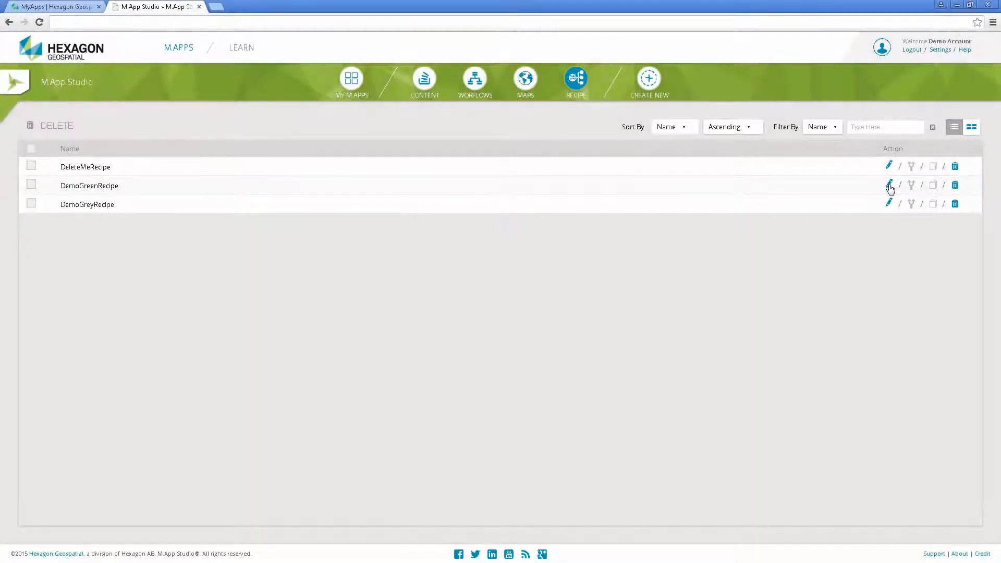
Open DemoGreenRecipe for editing and examine its operators and their connections.
click(890, 185)
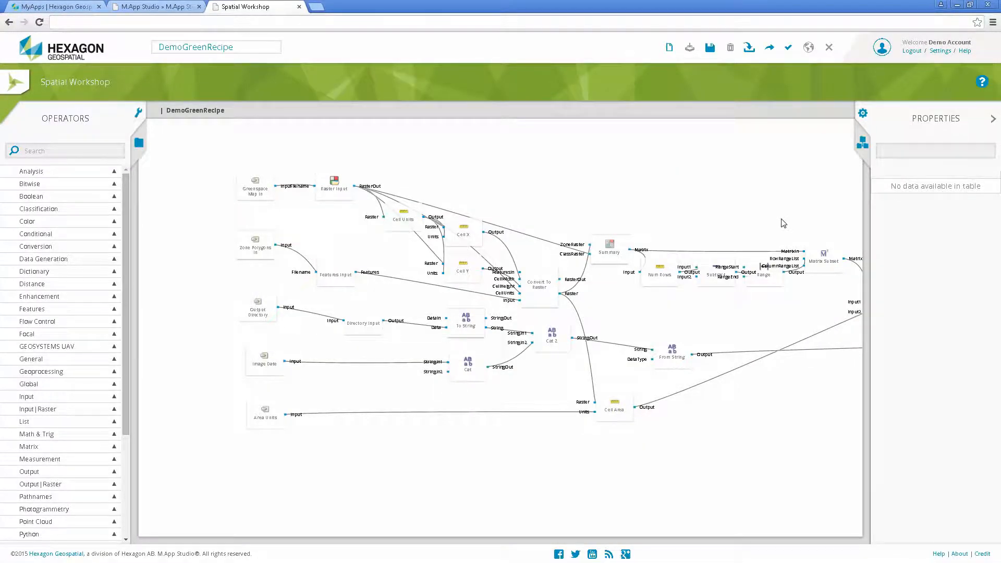
drag(753, 208, 682, 208)
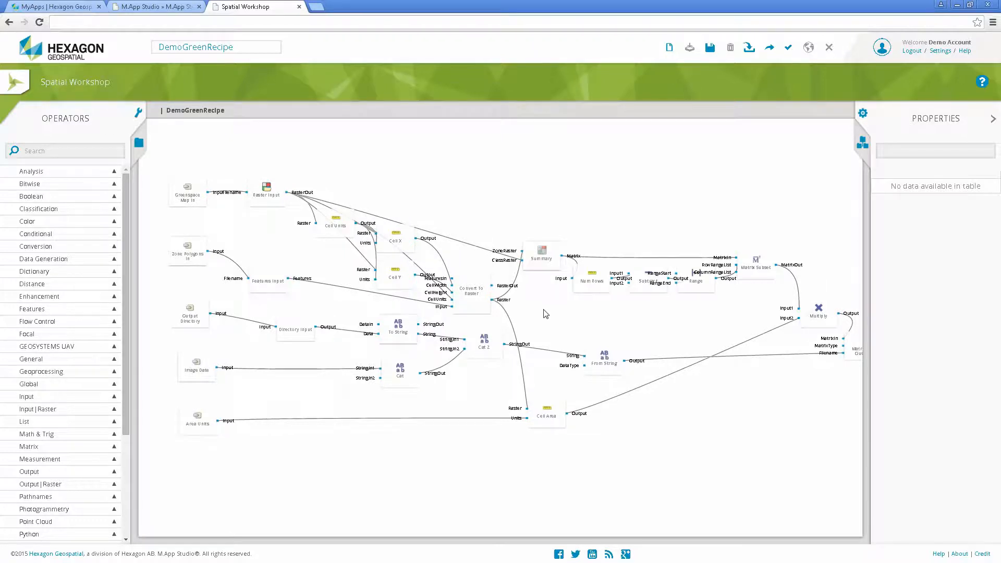
scroll(543, 311, up, 5)
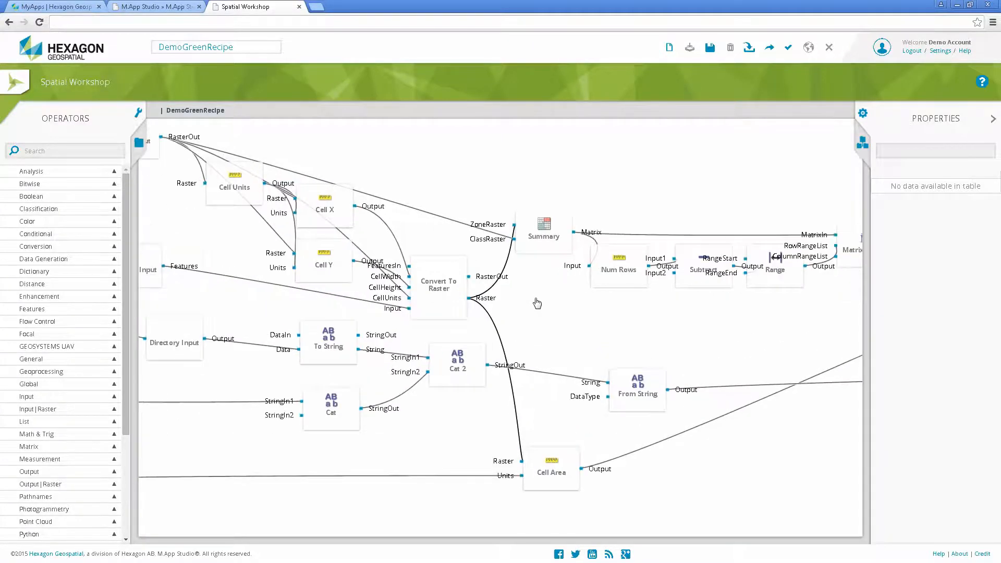
scroll(537, 302, up, 1)
drag(538, 299, 692, 301)
drag(606, 157, 626, 246)
scroll(644, 219, down, 2)
scroll(645, 219, down, 1)
drag(656, 208, 524, 194)
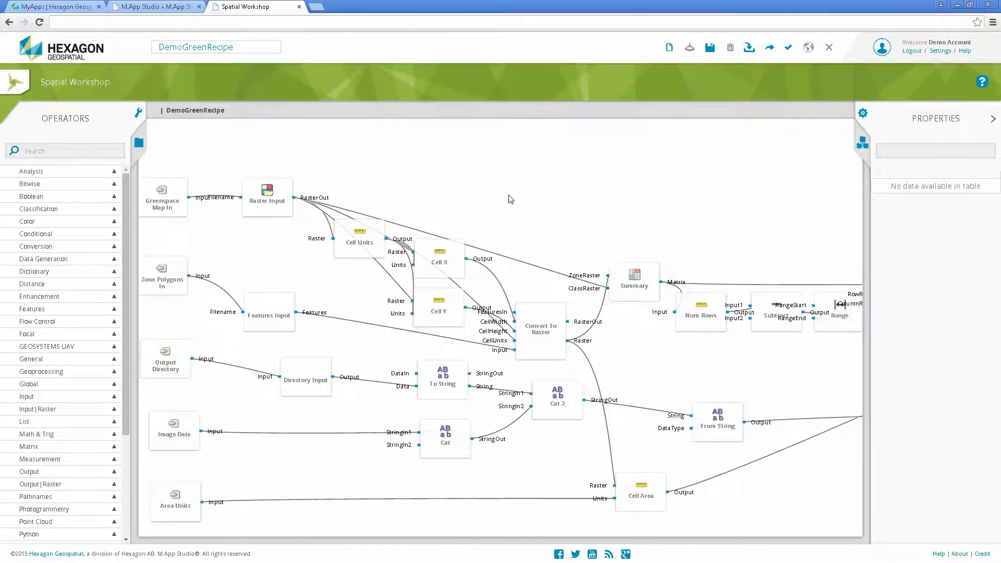
Browse the operator library, looking through the Measurement and Photogrammetry categories.
drag(127, 177, 140, 261)
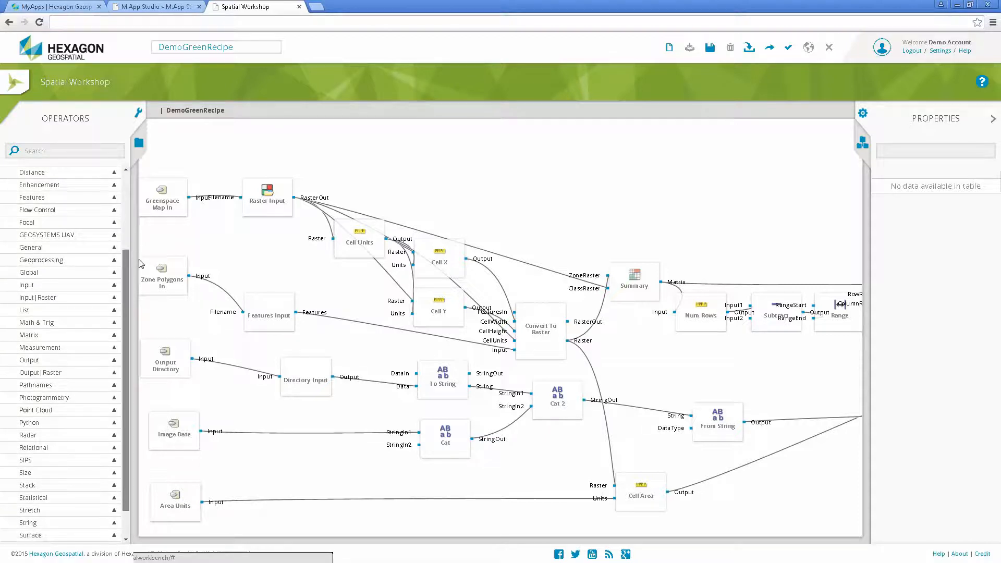
click(114, 348)
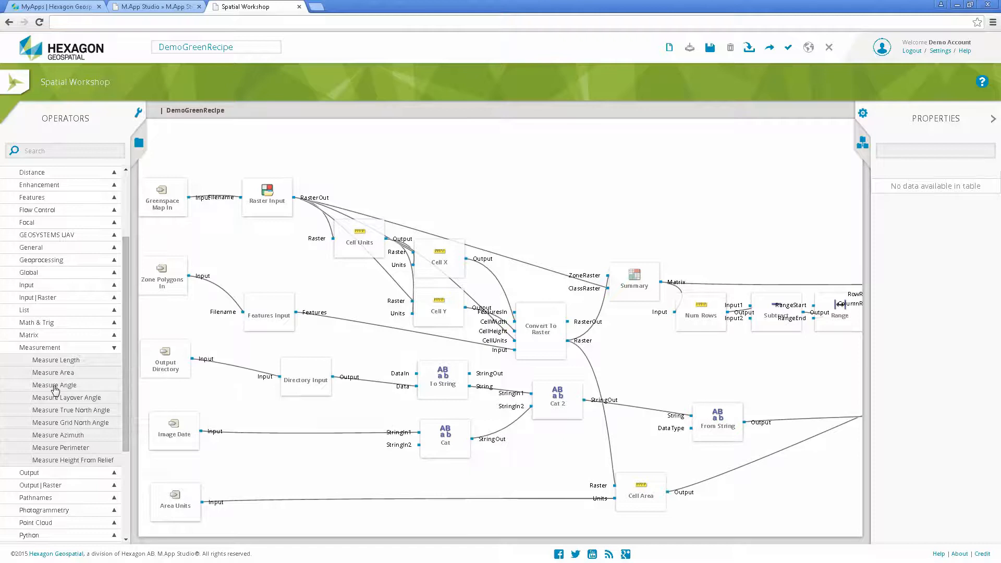
click(114, 348)
scroll(65, 365, down, 2)
click(65, 365)
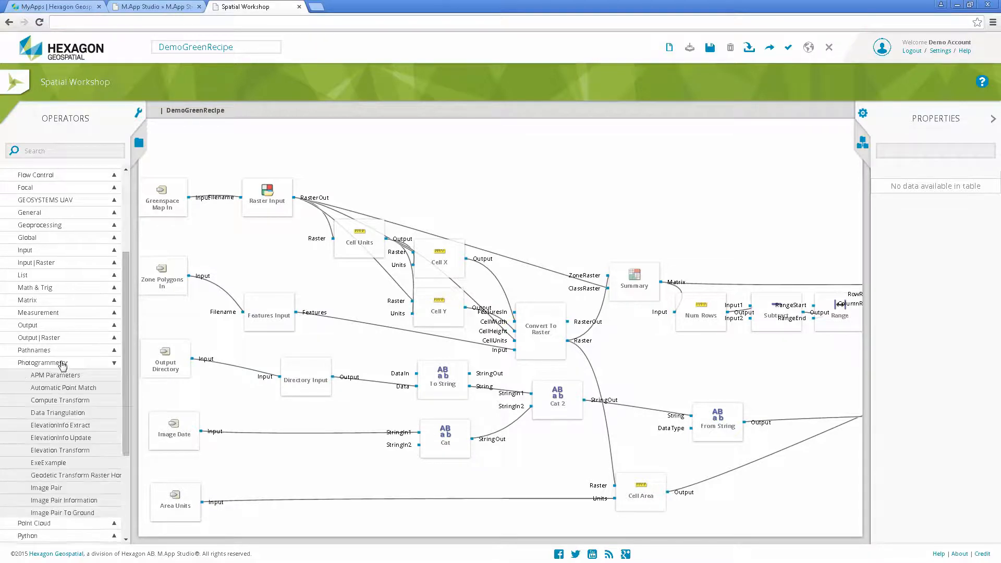
scroll(60, 363, down, 2)
scroll(61, 364, down, 2)
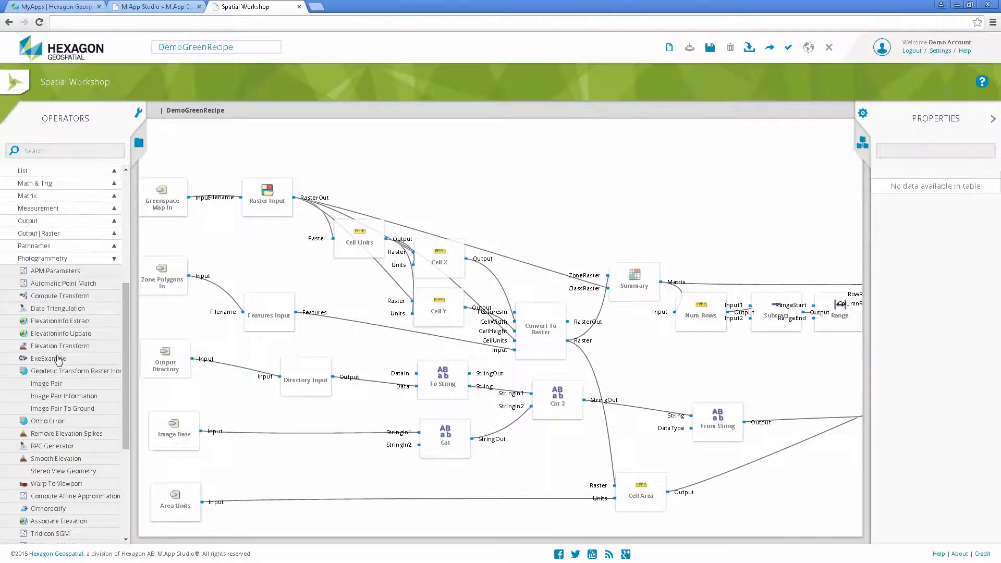
scroll(58, 360, down, 2)
mouse_move(52, 370)
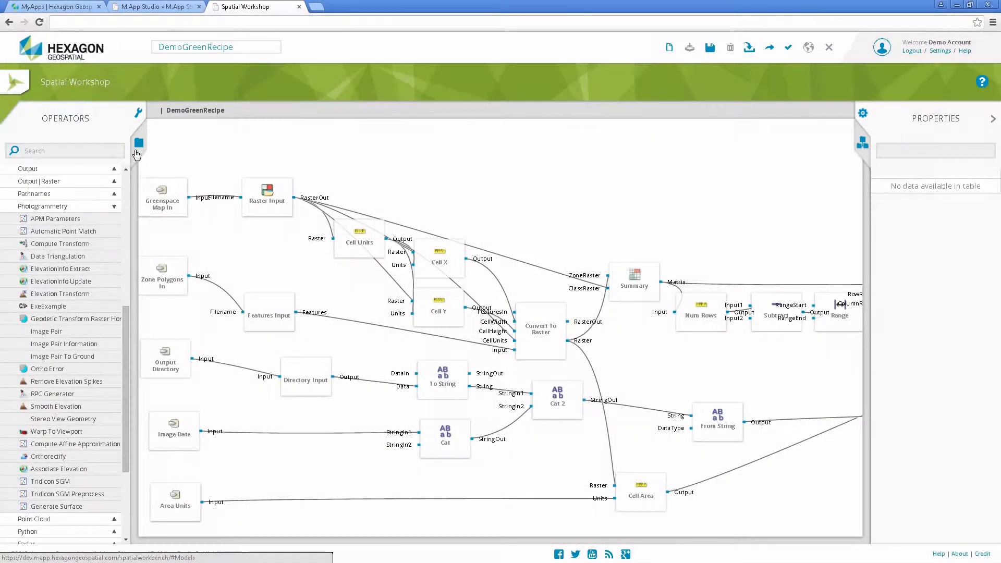
Browse the recipe library, looking through the Samples and Saved groups.
click(137, 153)
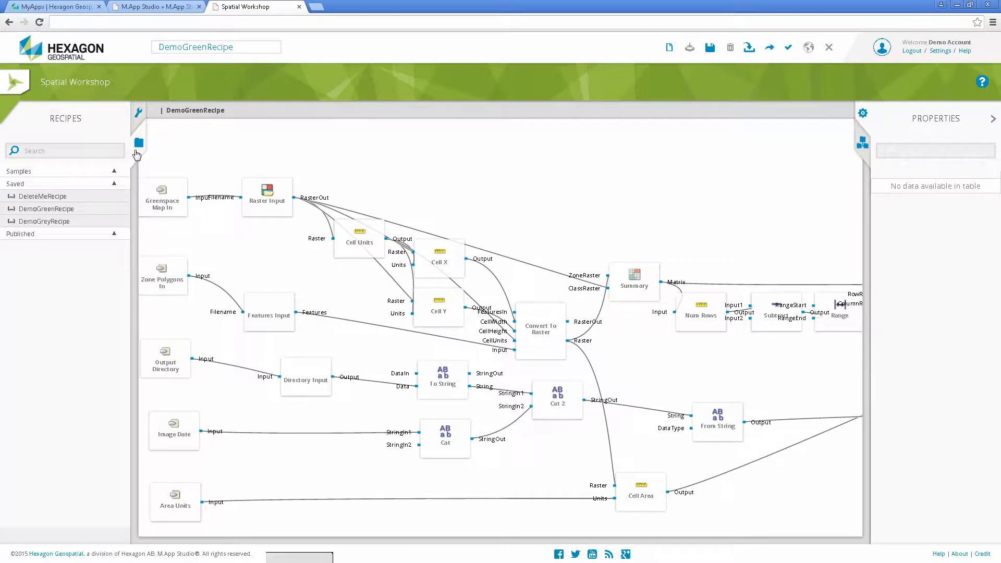
click(25, 172)
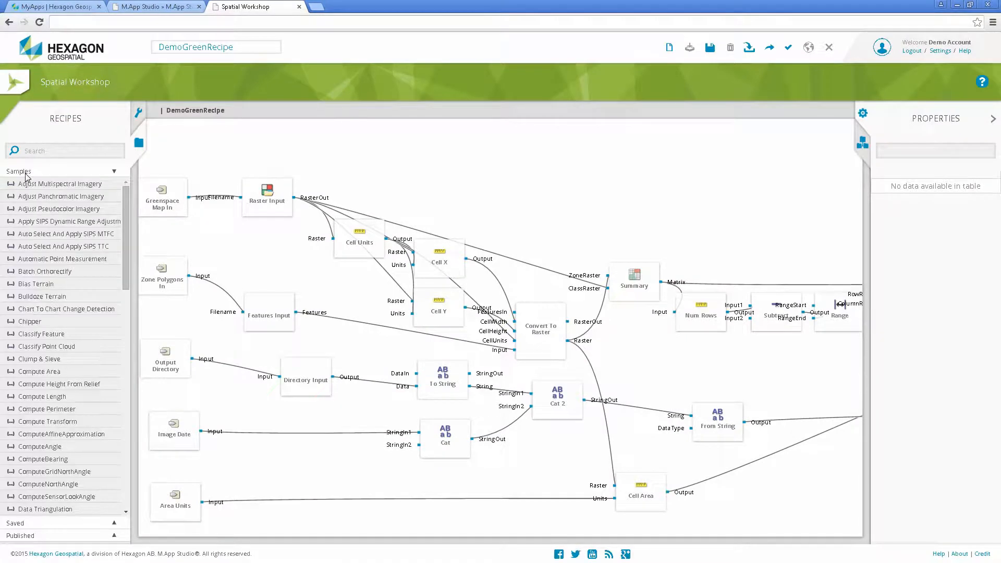
click(25, 173)
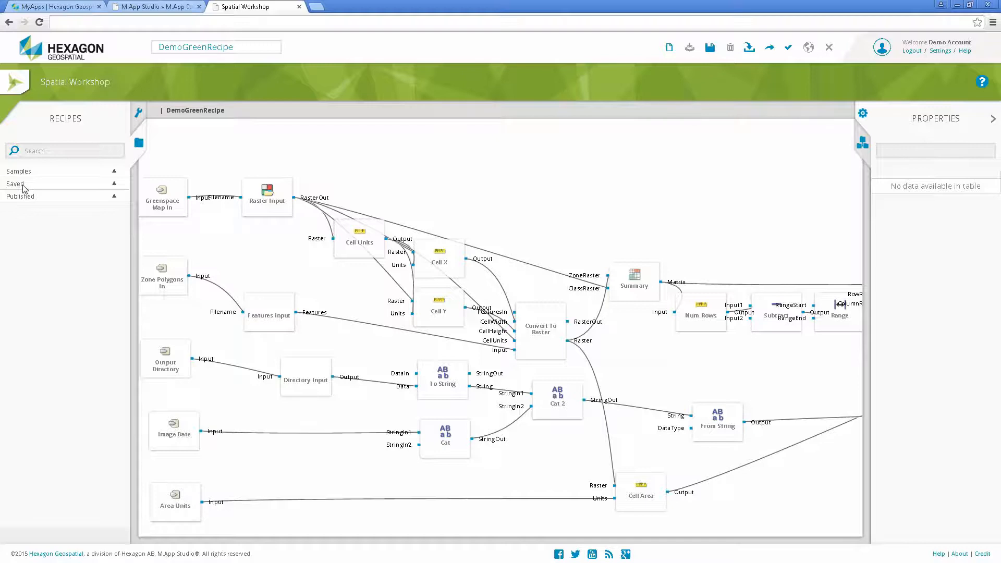
click(24, 185)
click(23, 185)
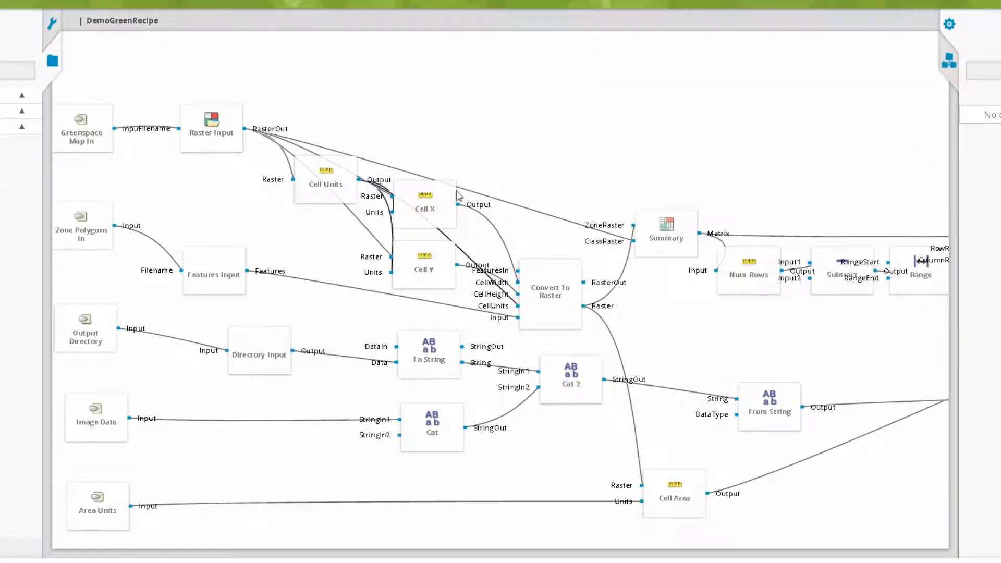
Inspect the Cell X operator's properties, including its Raster port settings, and view the recipe outline.
click(428, 205)
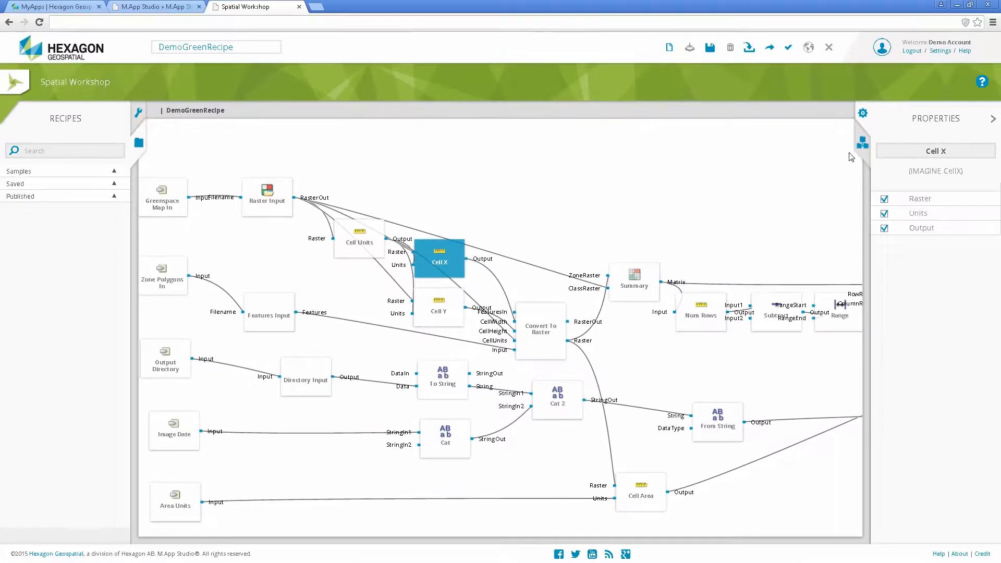
click(921, 201)
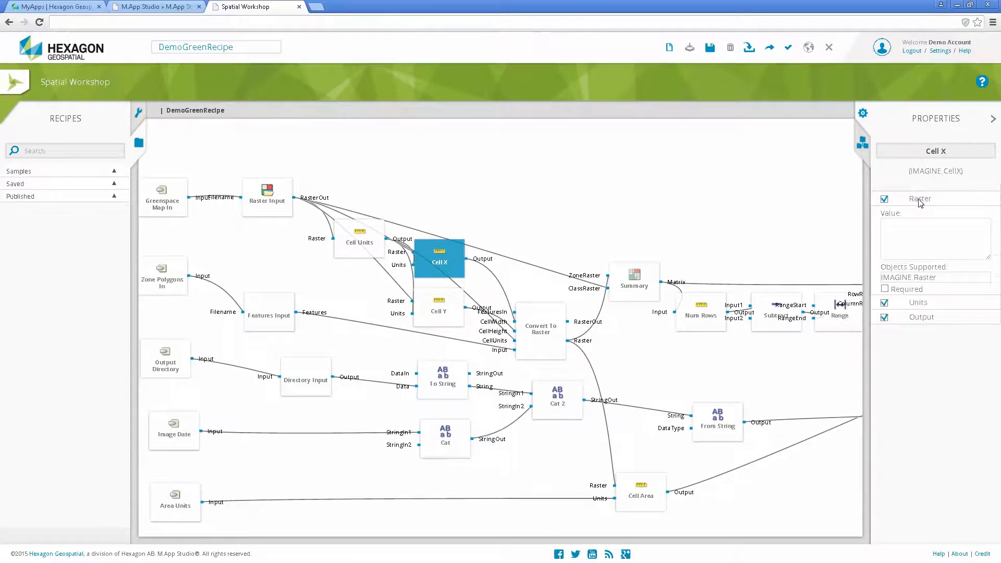
click(921, 200)
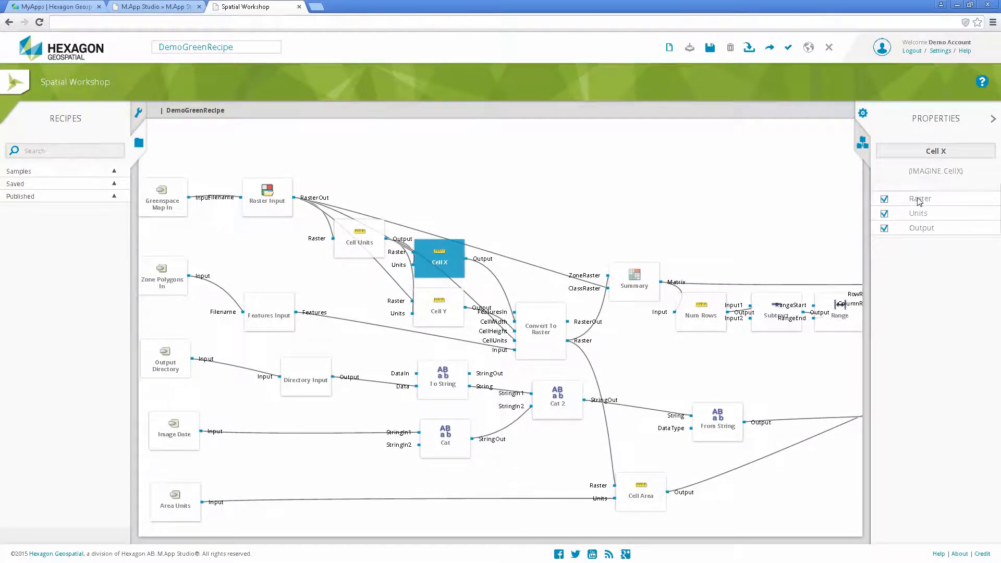
click(862, 144)
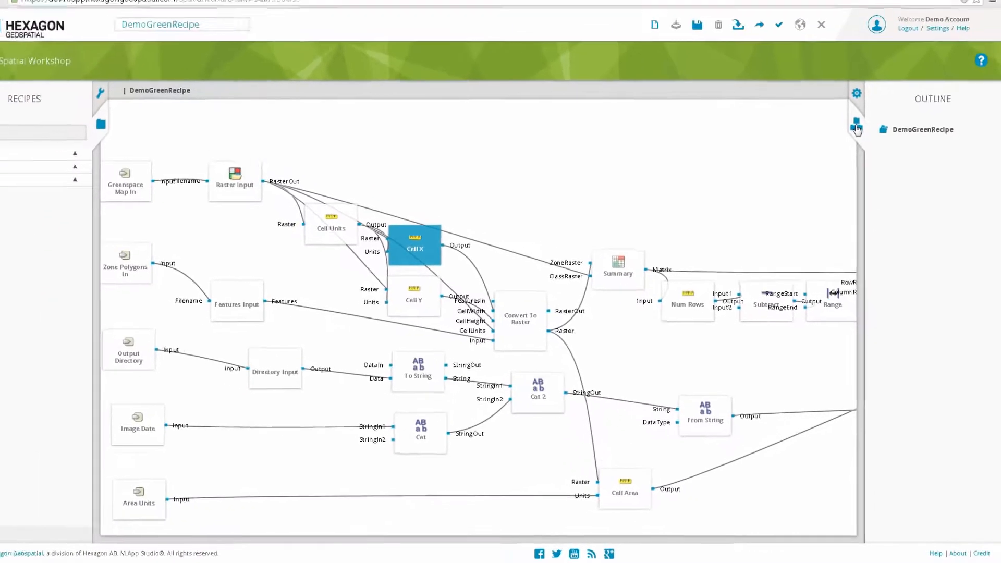
click(857, 94)
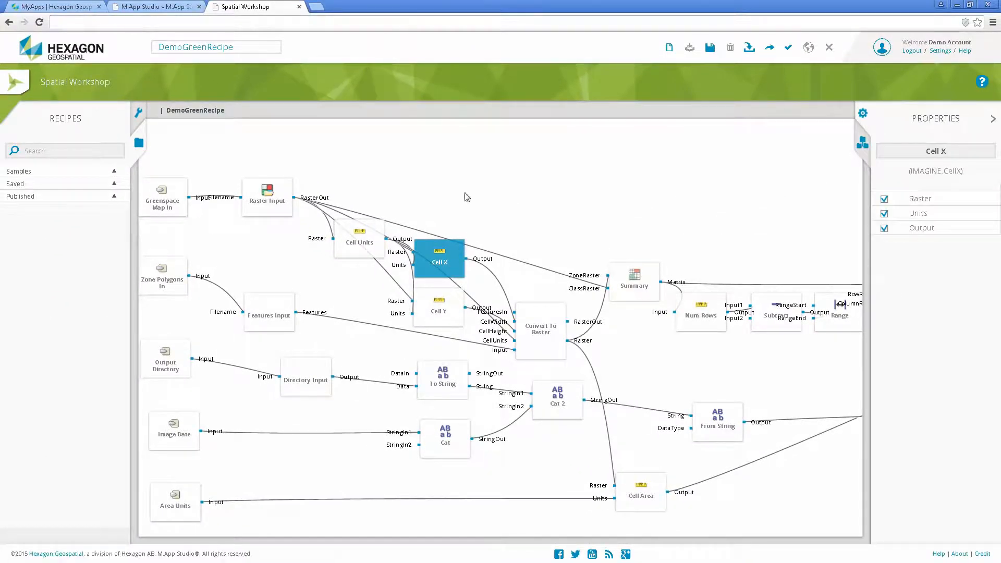
Close the DemoGreenRecipe workspace and delete DeleteMeRecipe from the recipe list.
click(298, 6)
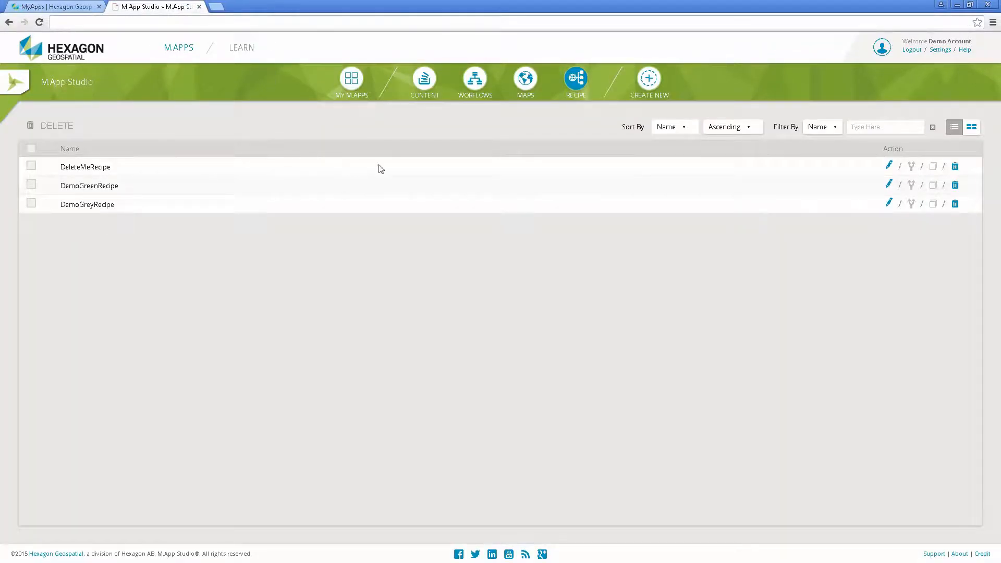
click(955, 168)
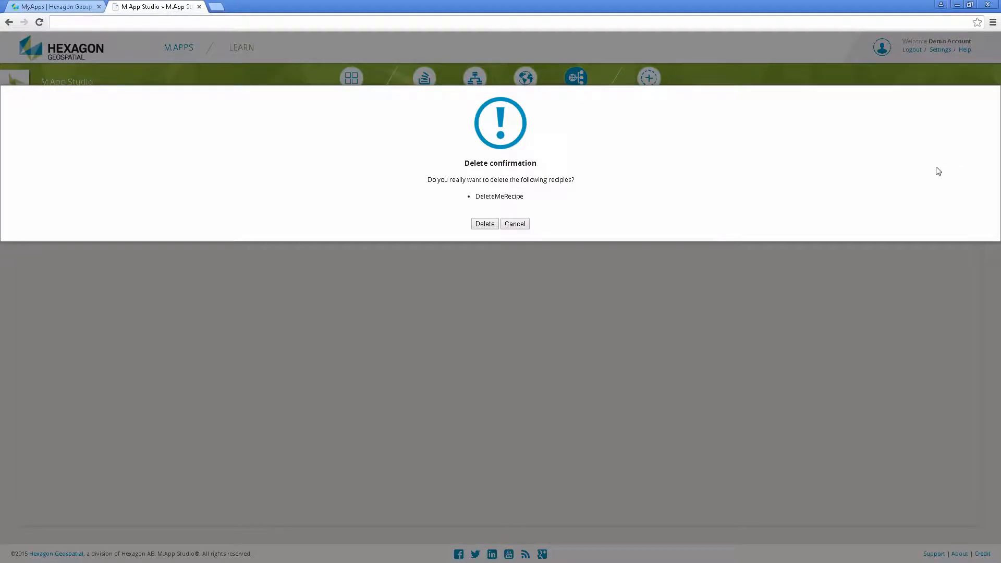
click(485, 225)
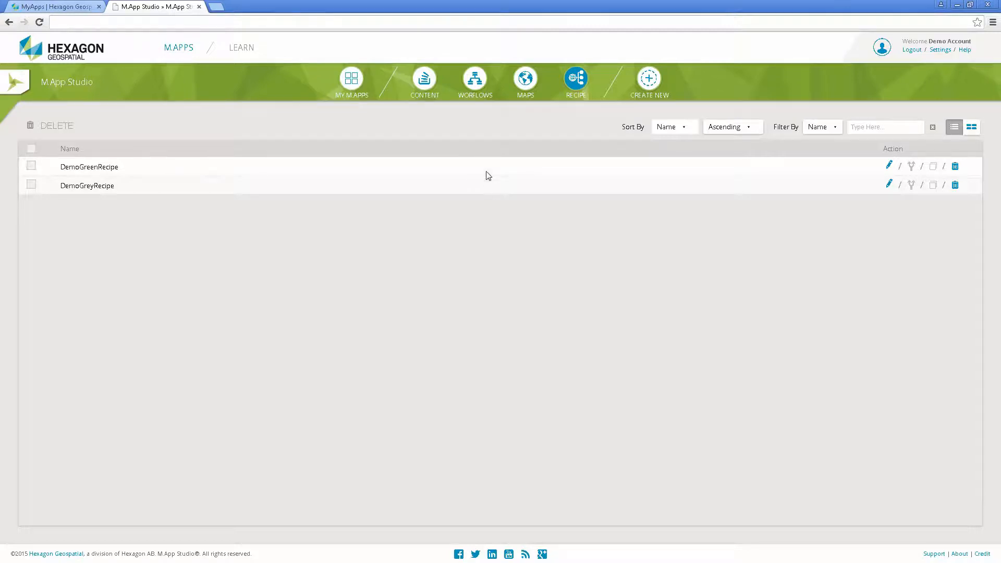
Start creating a new M.App and dismiss the guided tour of the Smart M.App Creator.
click(649, 79)
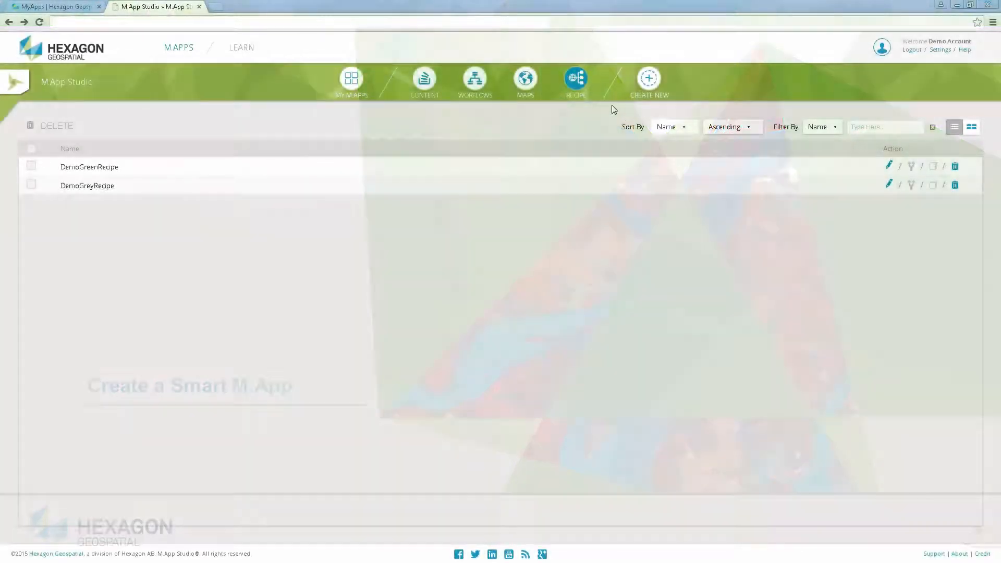
mouse_move(652, 82)
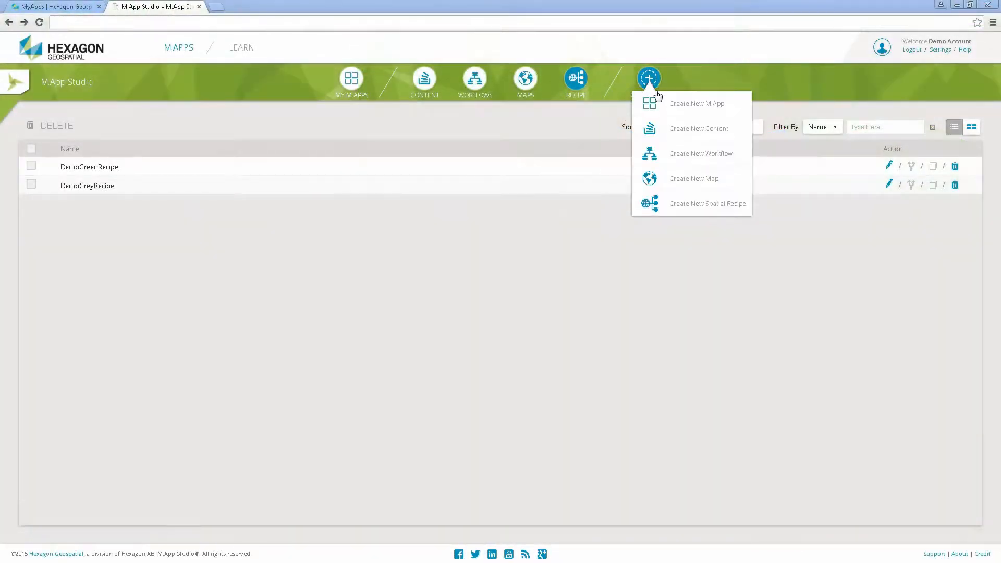
click(691, 115)
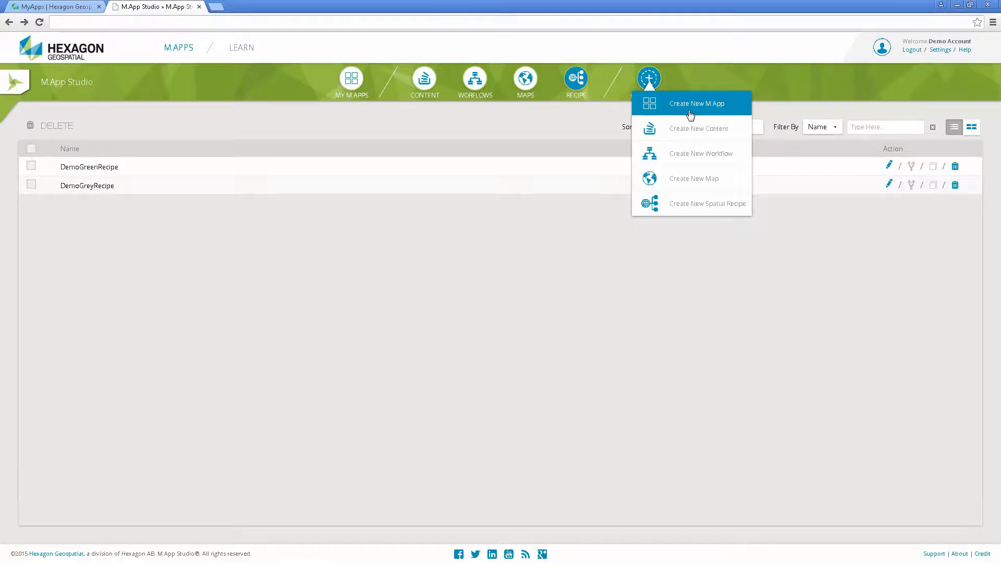
click(690, 112)
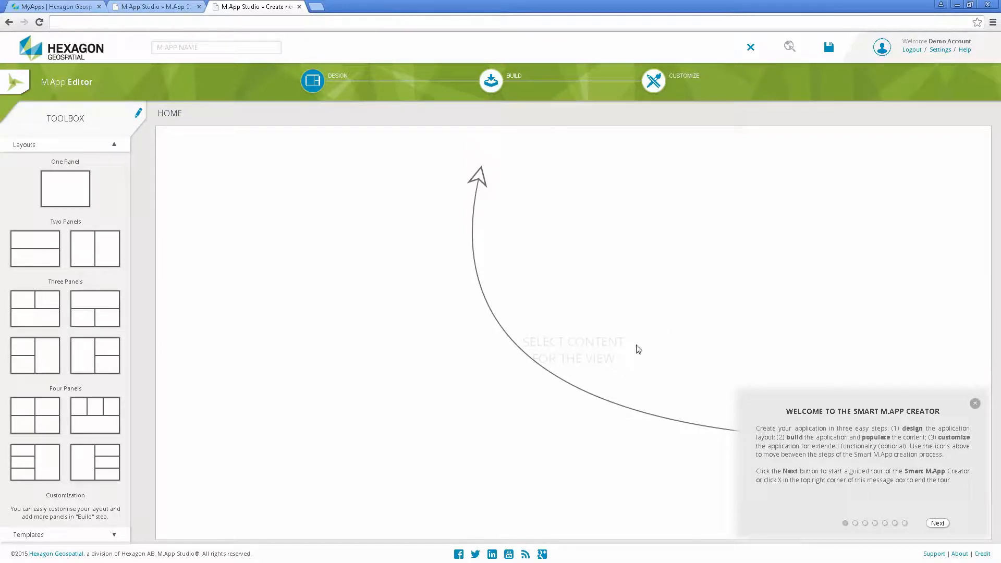
click(975, 403)
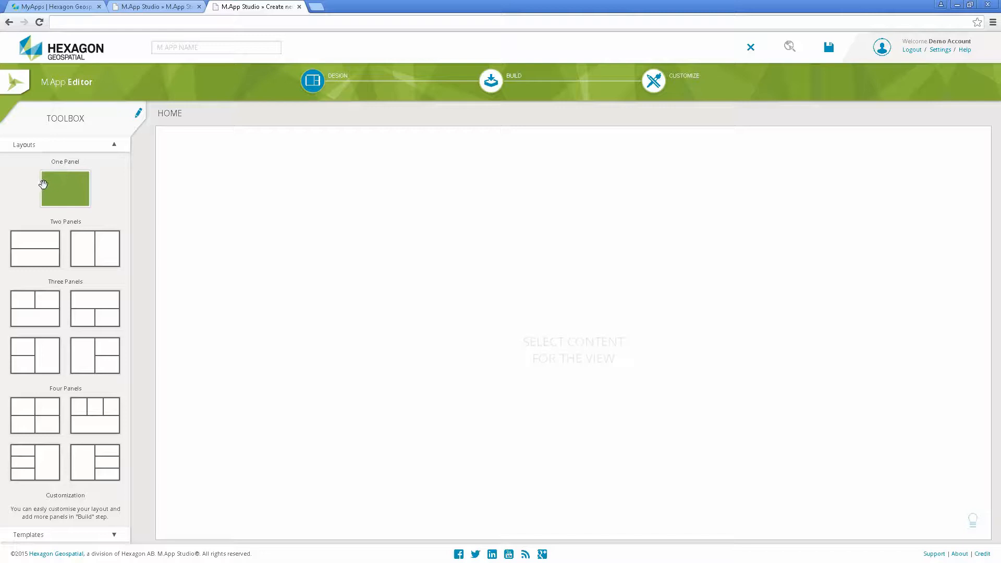
Try out the one-panel and three-panel layouts, and the template combining a workflow, a recipe and a map.
drag(59, 190, 529, 343)
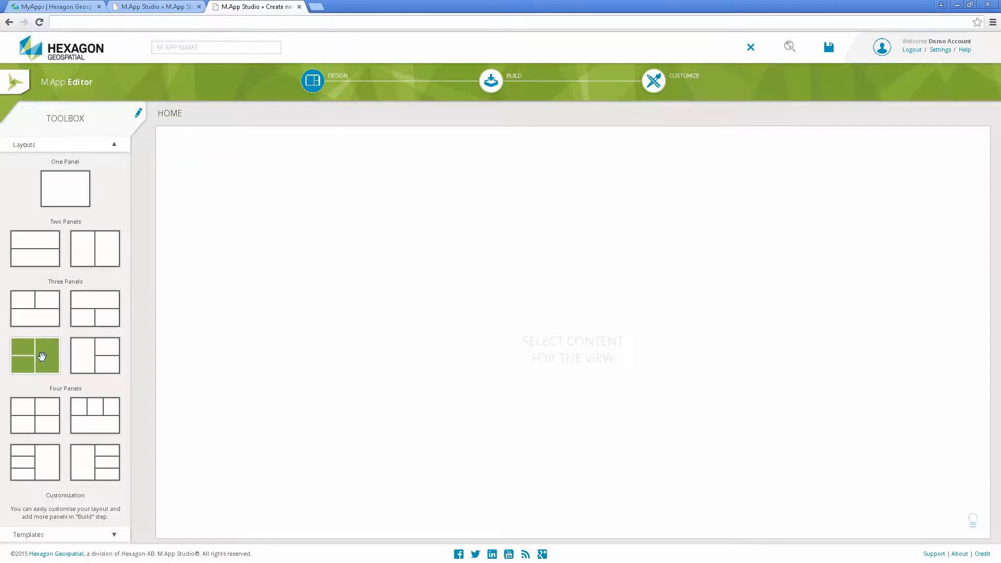
drag(45, 358, 583, 353)
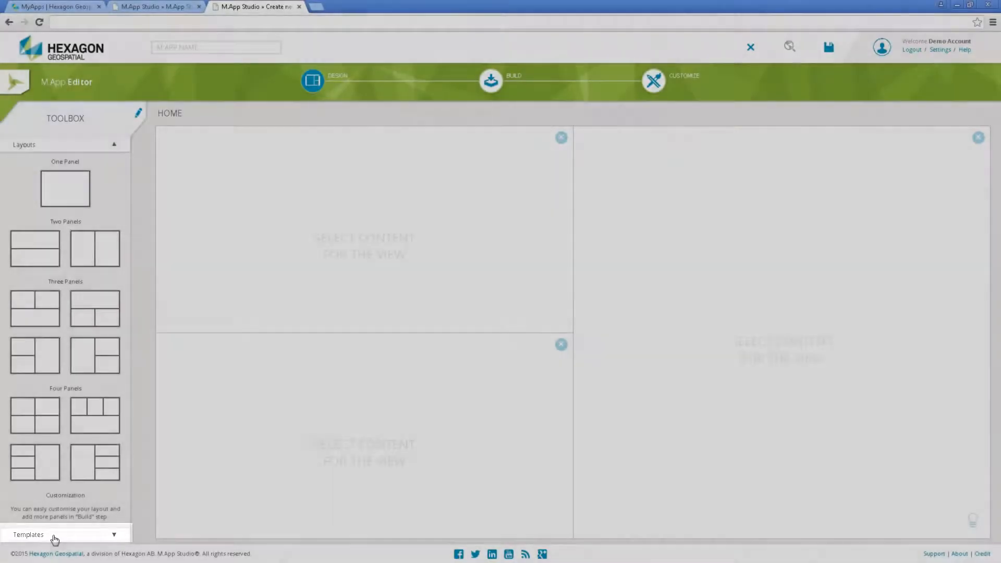
click(55, 537)
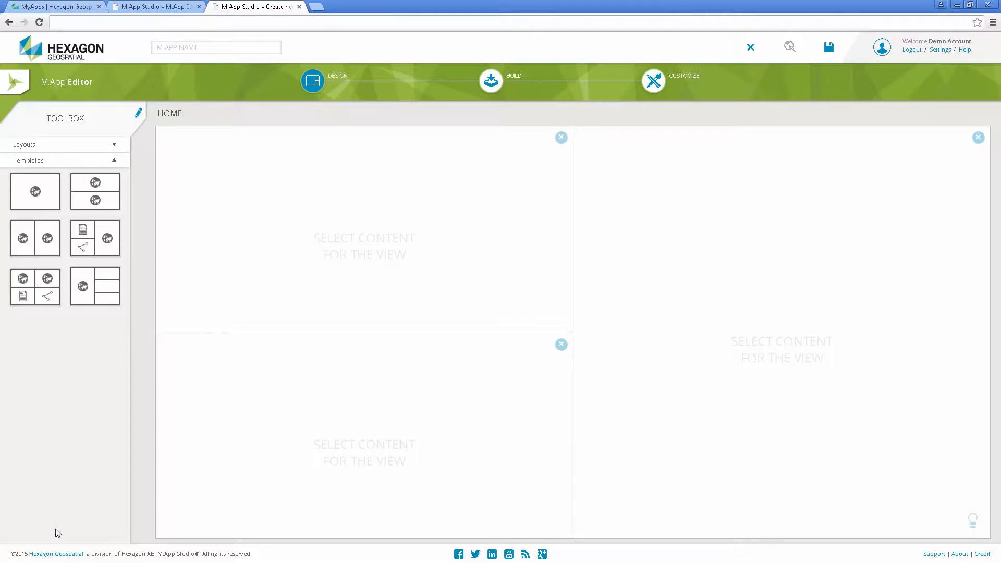
click(33, 290)
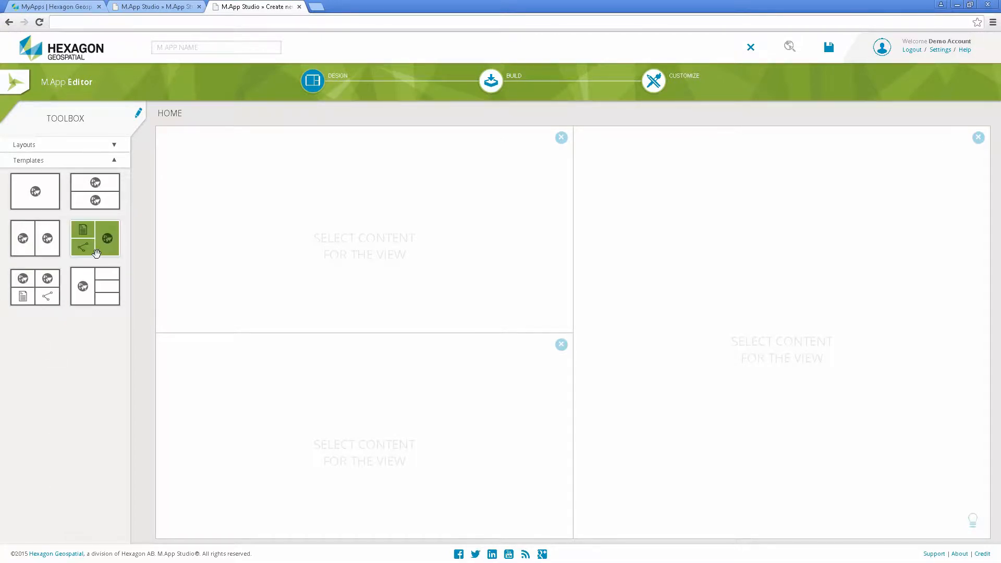
drag(96, 254, 536, 362)
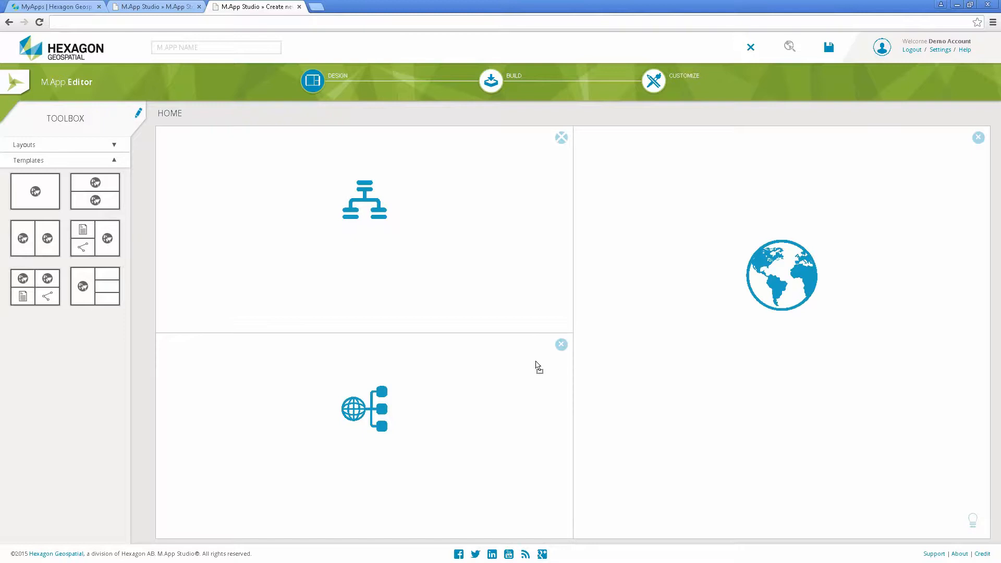
Apply the blank one-panel layout to the Home view in place of the three-panel template.
click(87, 150)
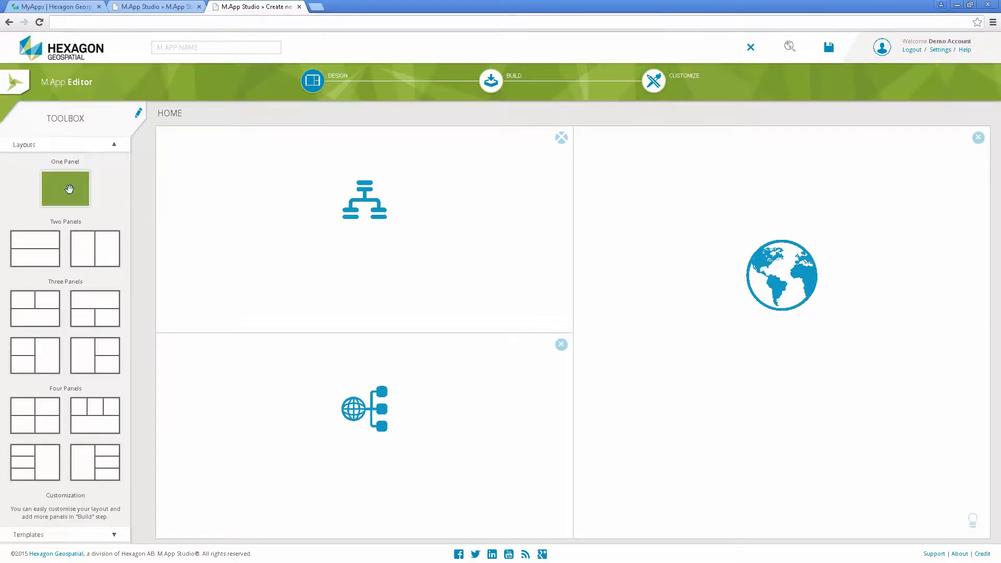
drag(69, 191, 565, 361)
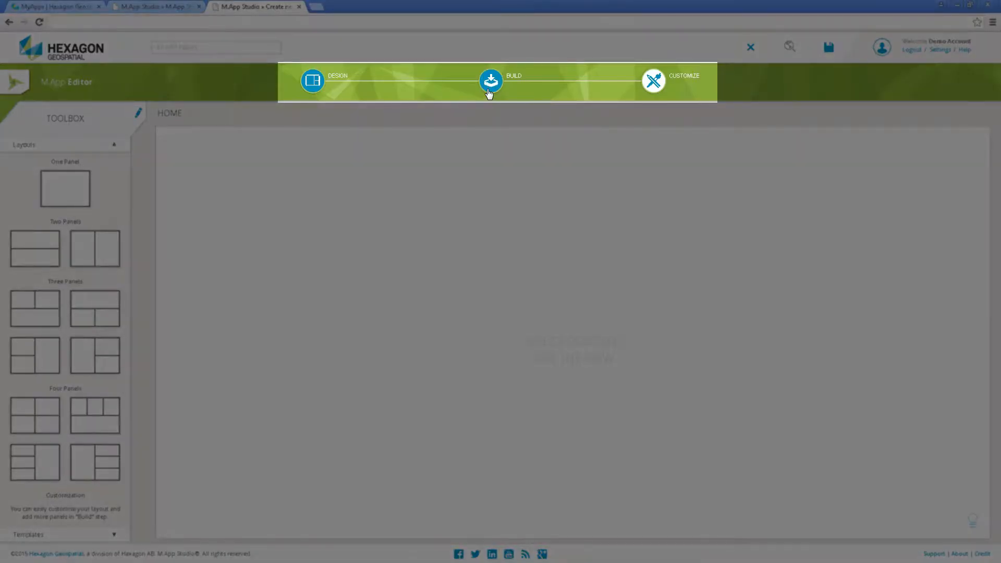
In the Build stage, add a Map component to the single panel and assign the Hong Kong map to it.
click(489, 92)
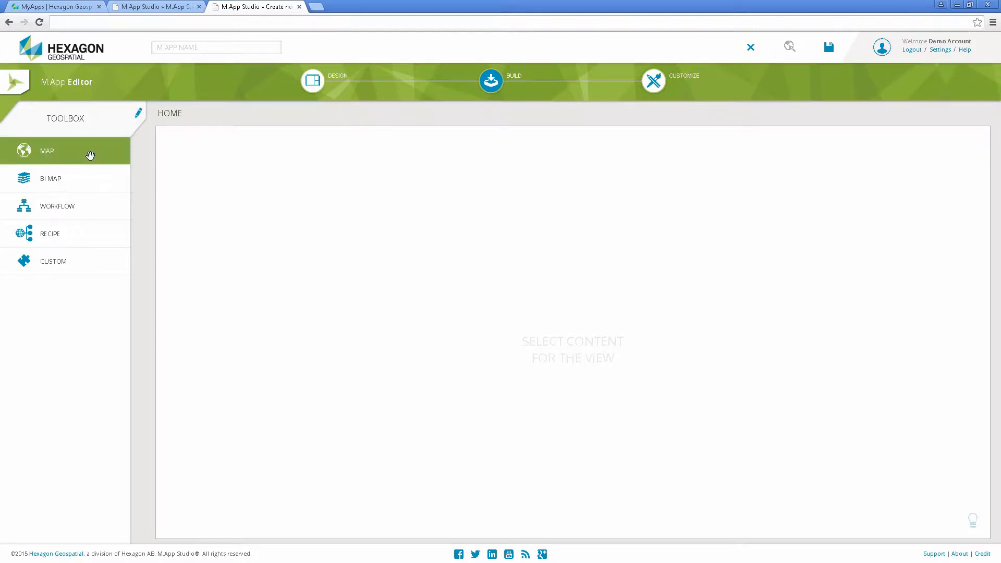
drag(91, 155, 619, 392)
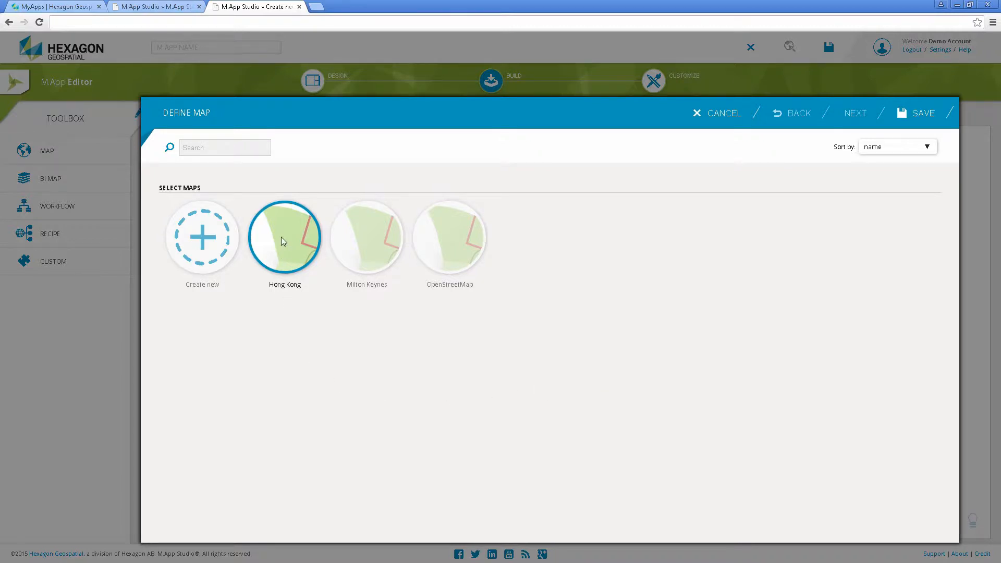
click(364, 247)
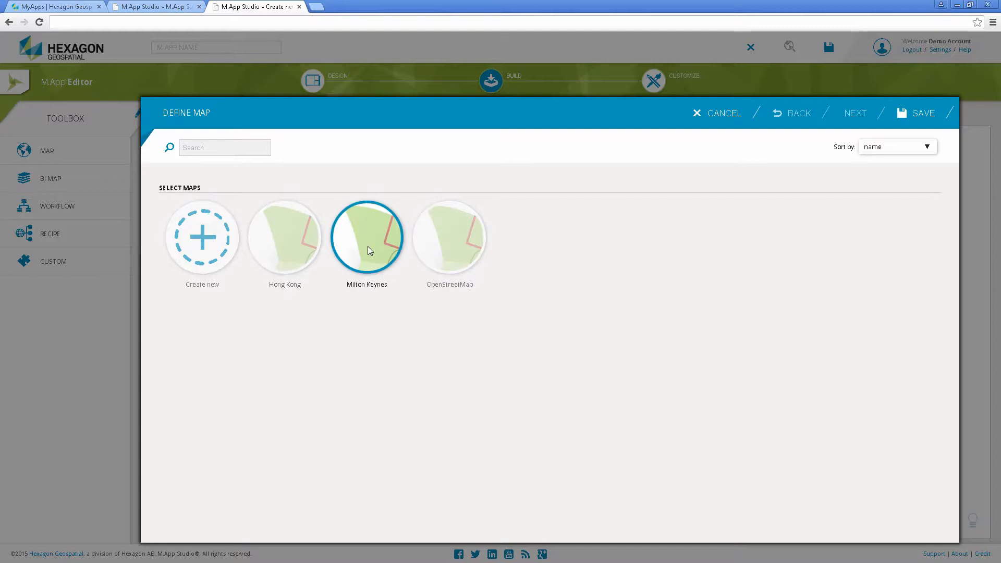
click(447, 253)
click(442, 251)
click(369, 246)
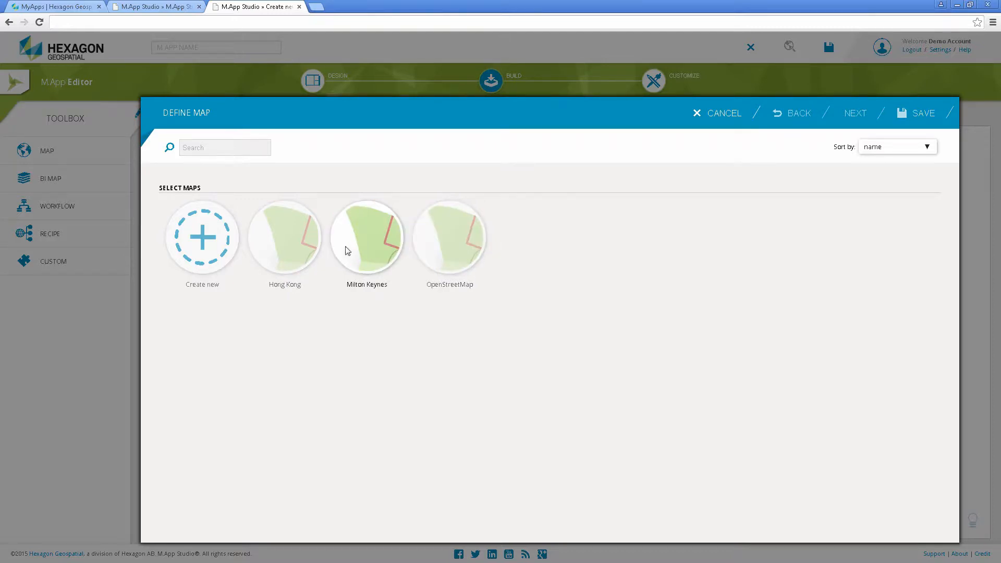
click(278, 249)
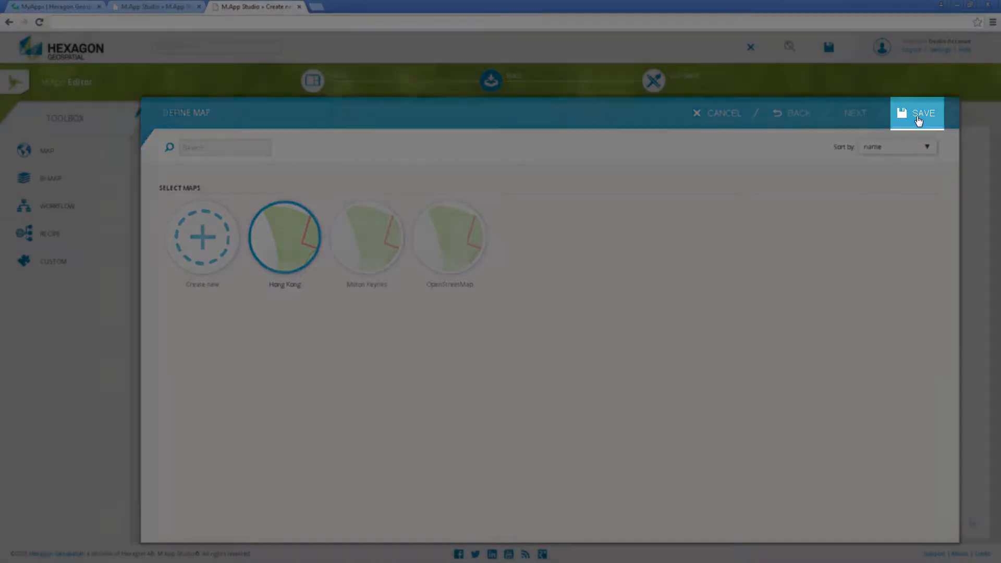
click(919, 121)
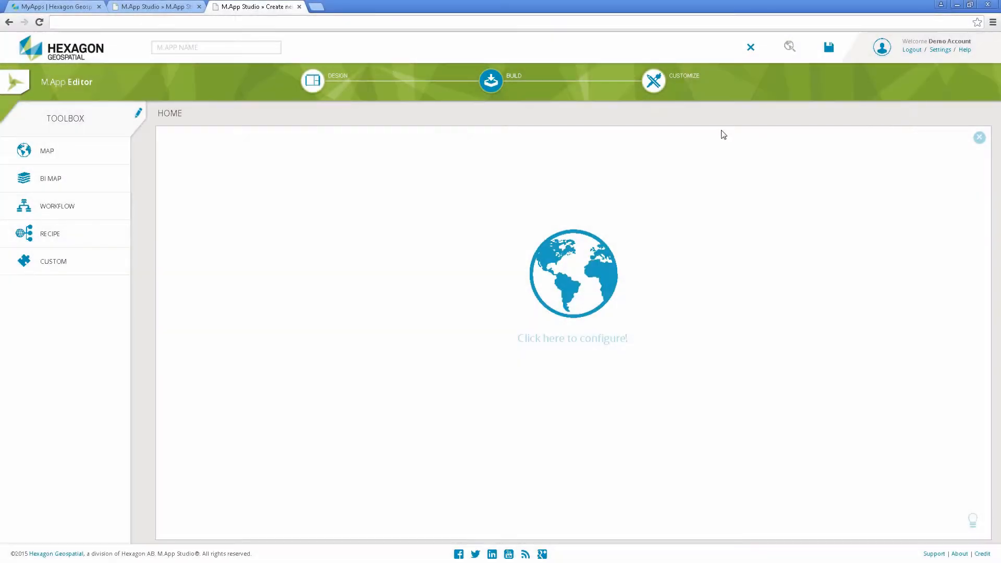
Name the app MyMApp, save it and close the M.App Editor.
text(MyMApp)
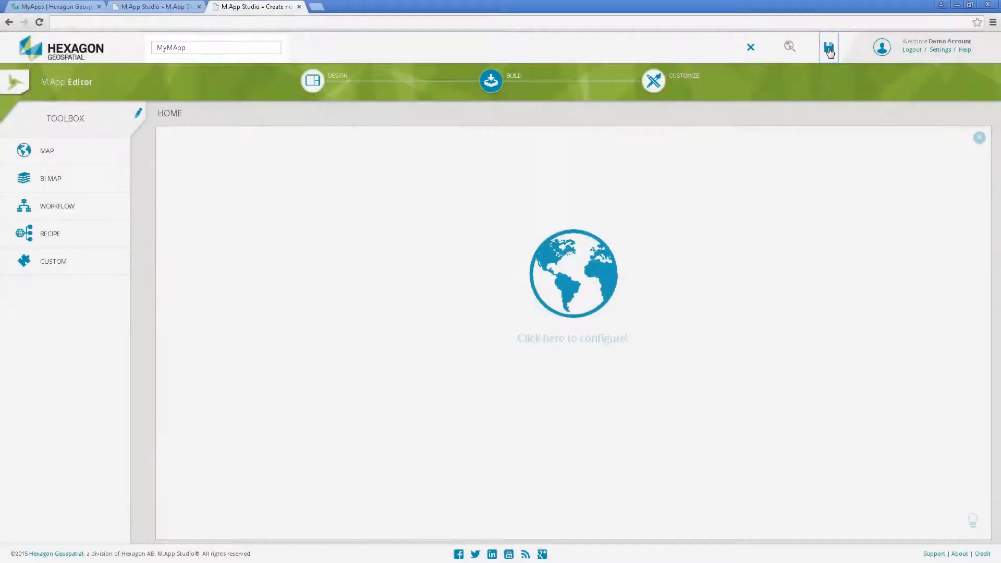
click(829, 48)
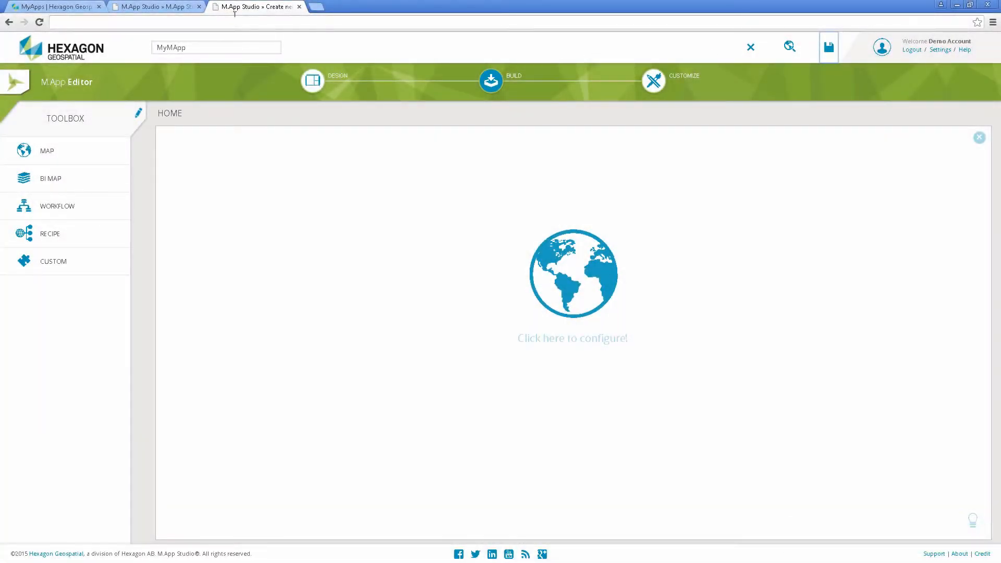
click(299, 6)
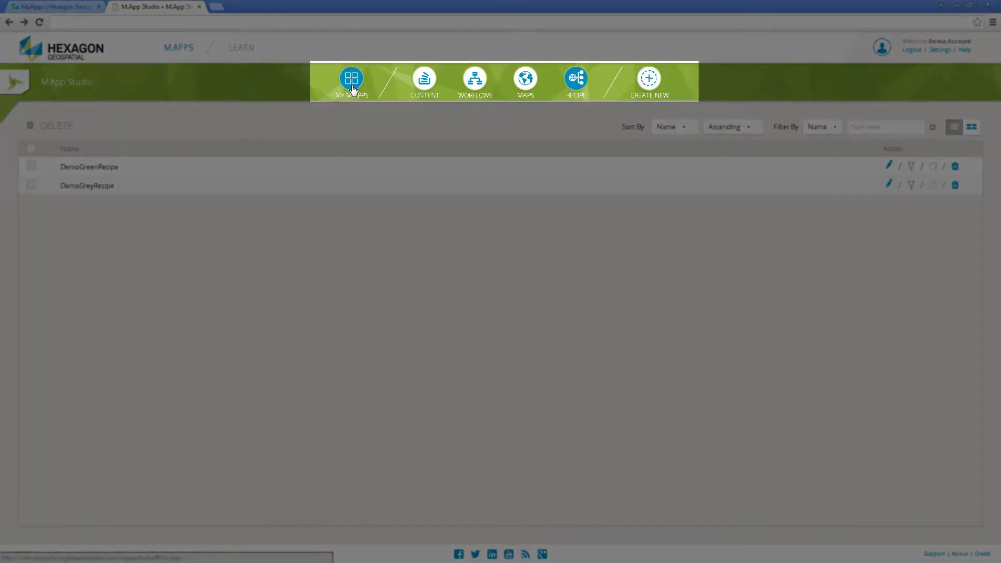
Run MyMApp from the list of M.Apps, examine its Hong Kong map up close, and close the running app.
click(353, 90)
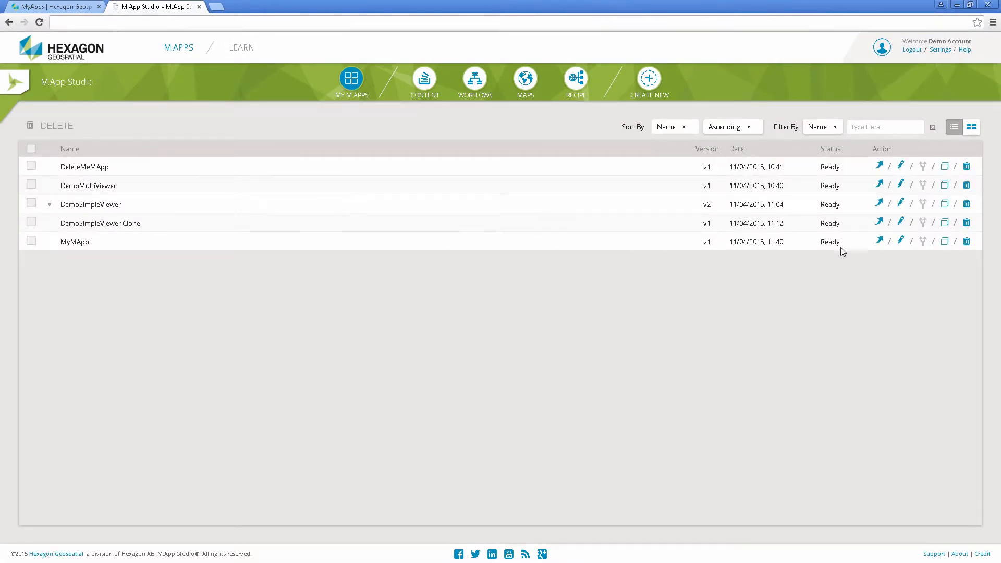
click(880, 242)
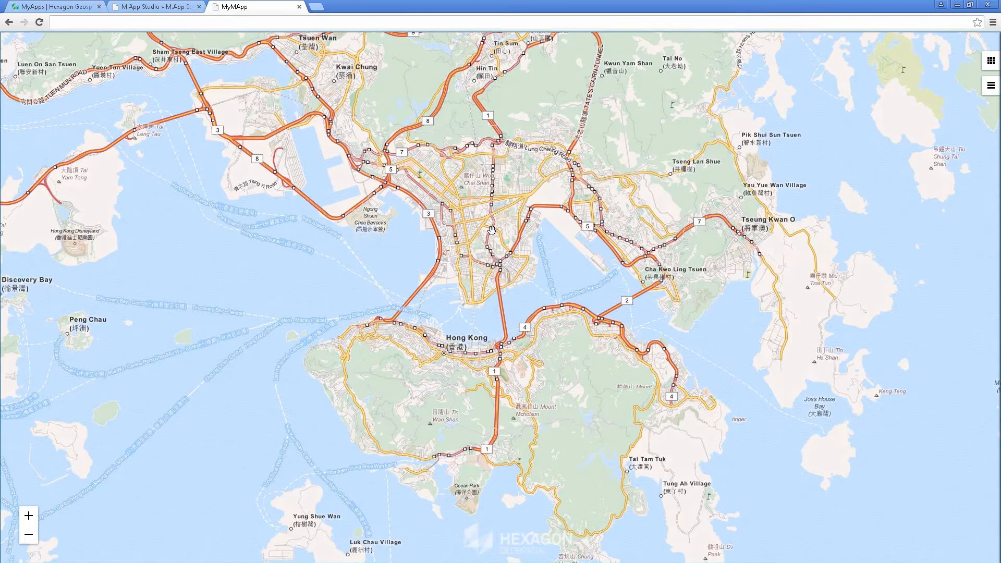
scroll(490, 238, up, 2)
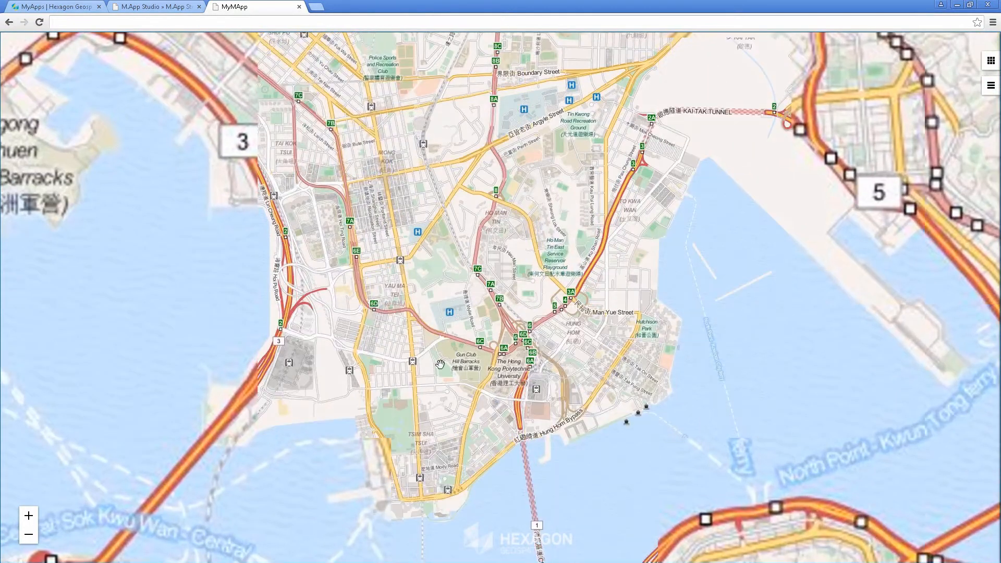
drag(461, 334, 467, 126)
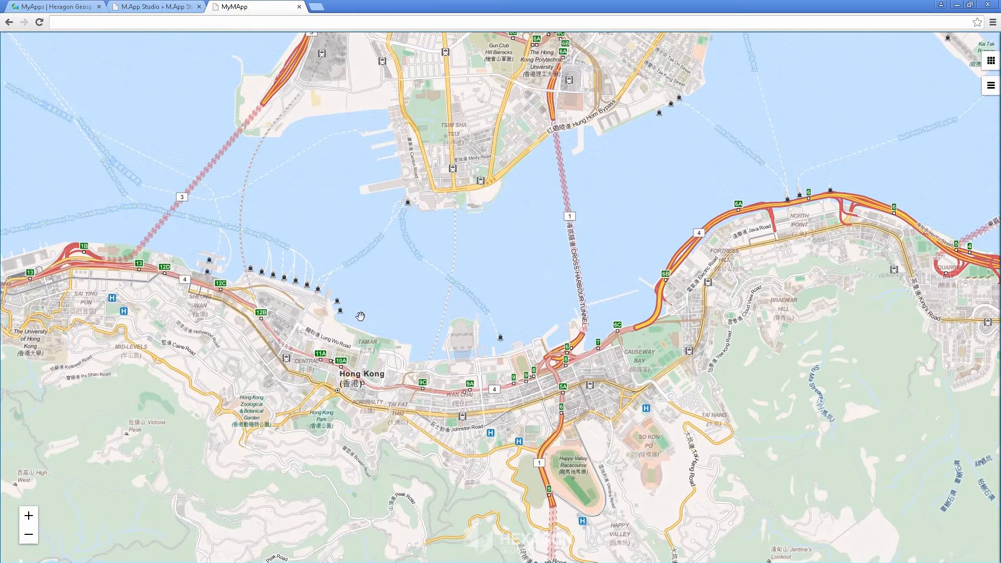
click(299, 6)
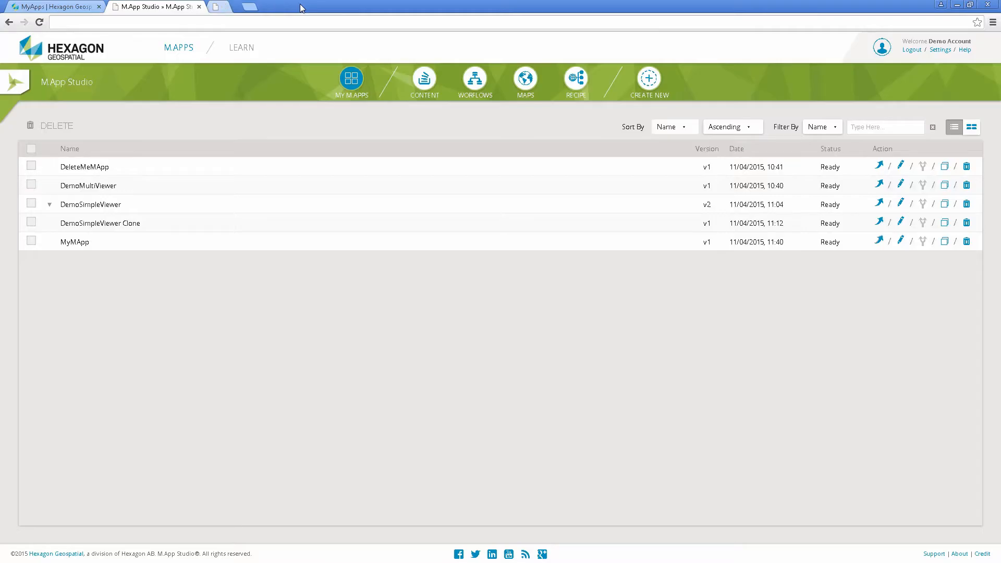